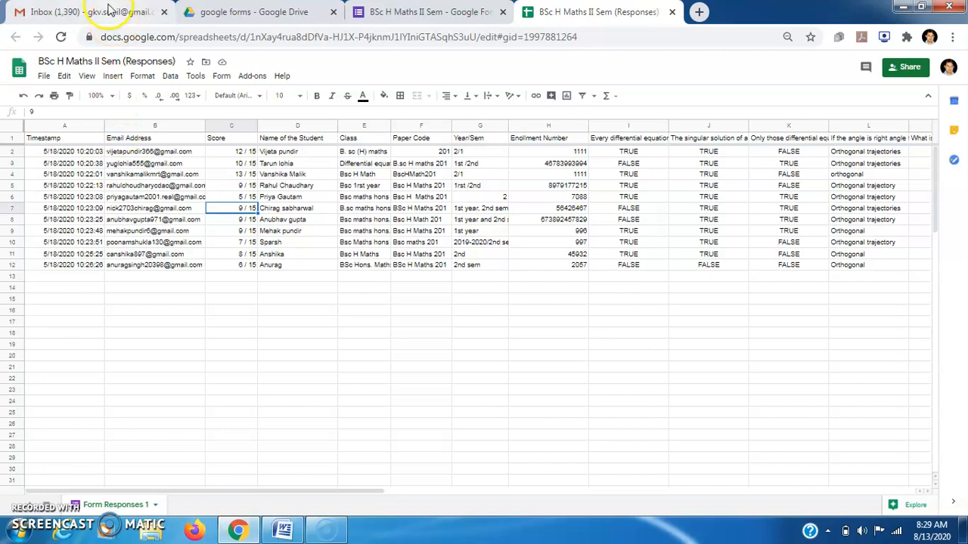
Leave the responses spreadsheet and bring up the Gmail Inbox.
click(80, 165)
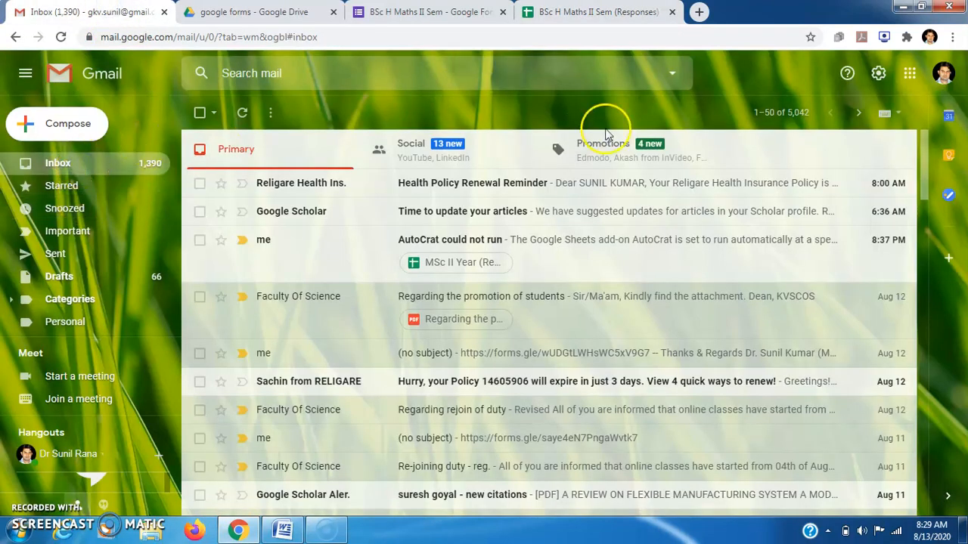
Show the Google apps launcher and scroll it down until the Sheets icon appears.
click(910, 77)
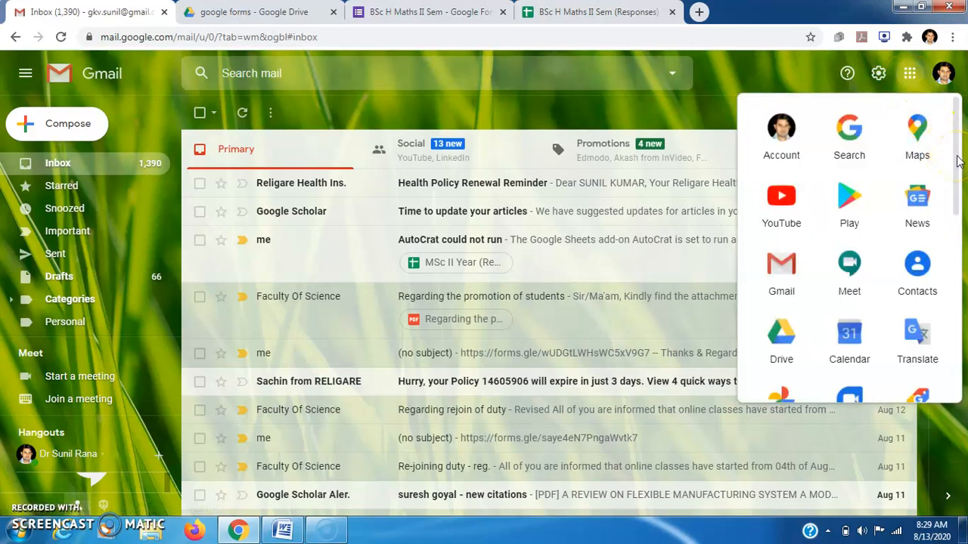
drag(957, 159, 956, 211)
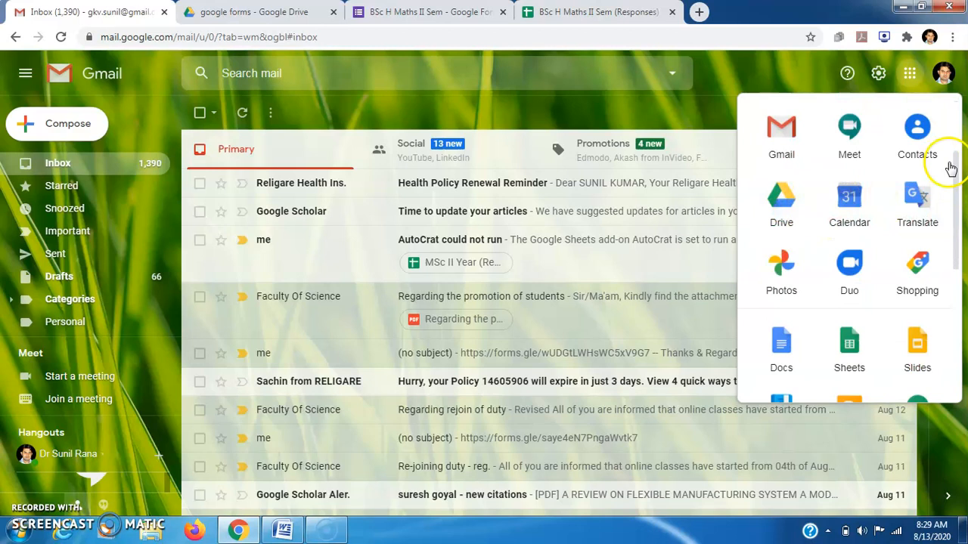
drag(956, 193, 956, 241)
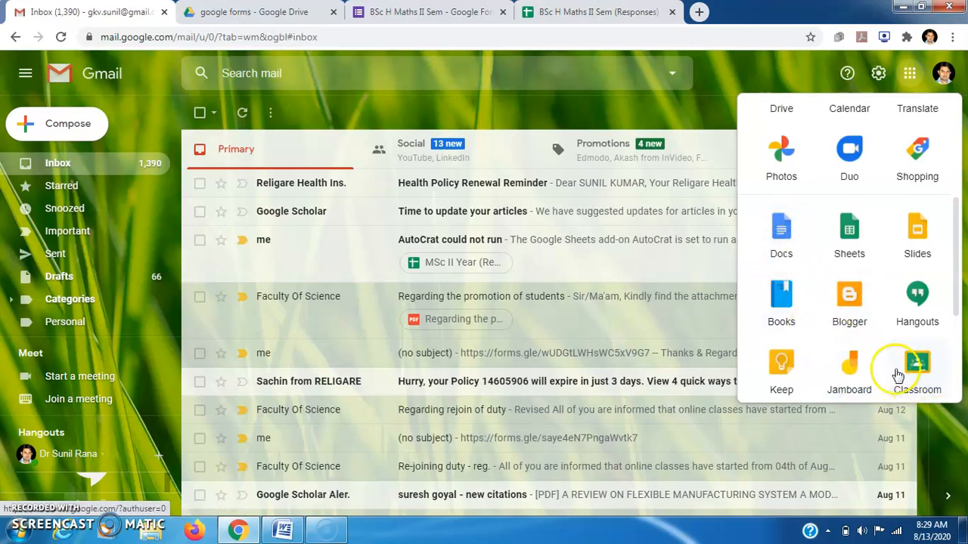
Launch Google Sheets, browse the full template gallery, and choose the Blank template.
click(844, 234)
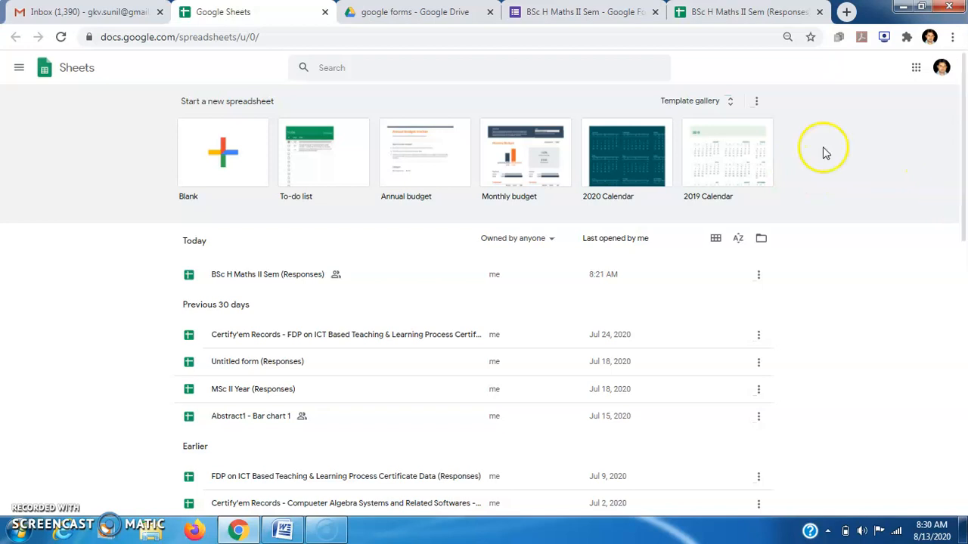
click(730, 107)
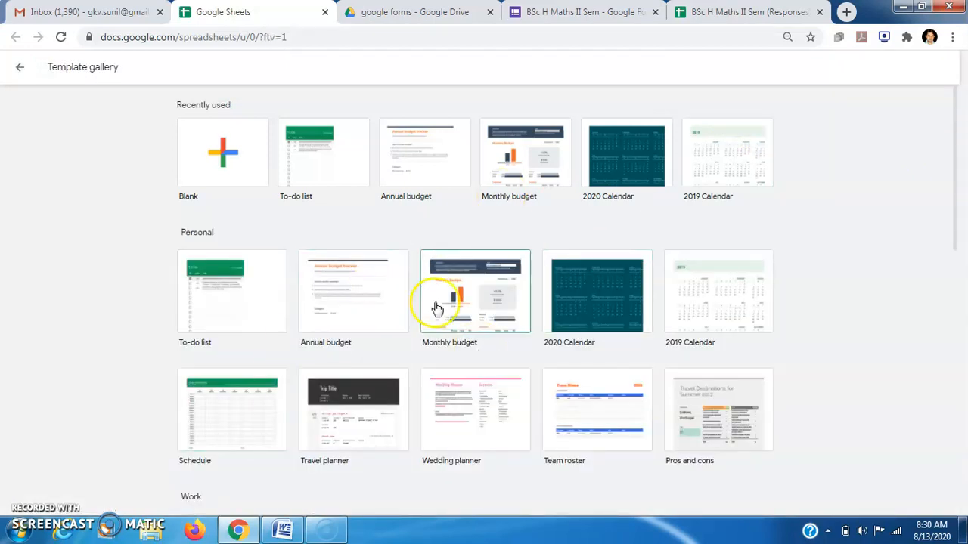
drag(957, 237, 928, 514)
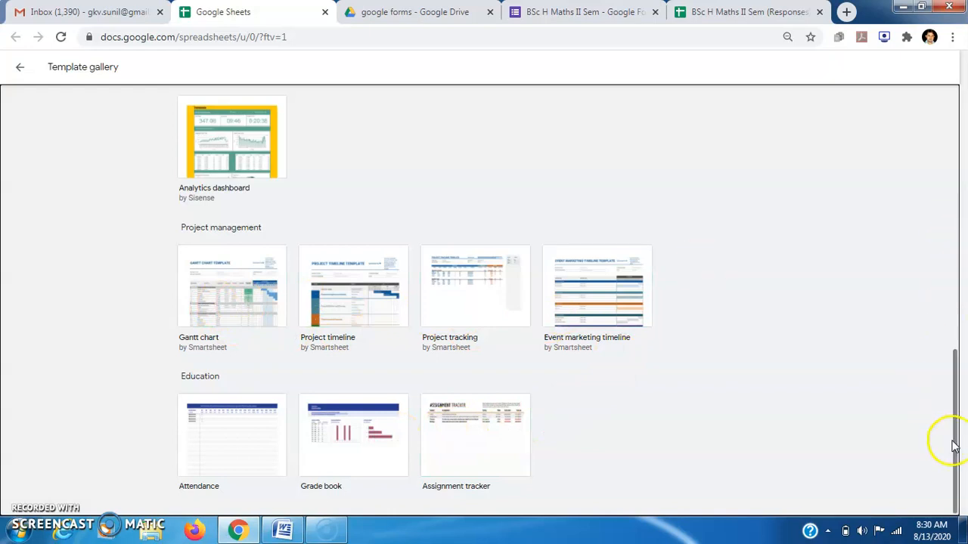
drag(951, 441, 929, 145)
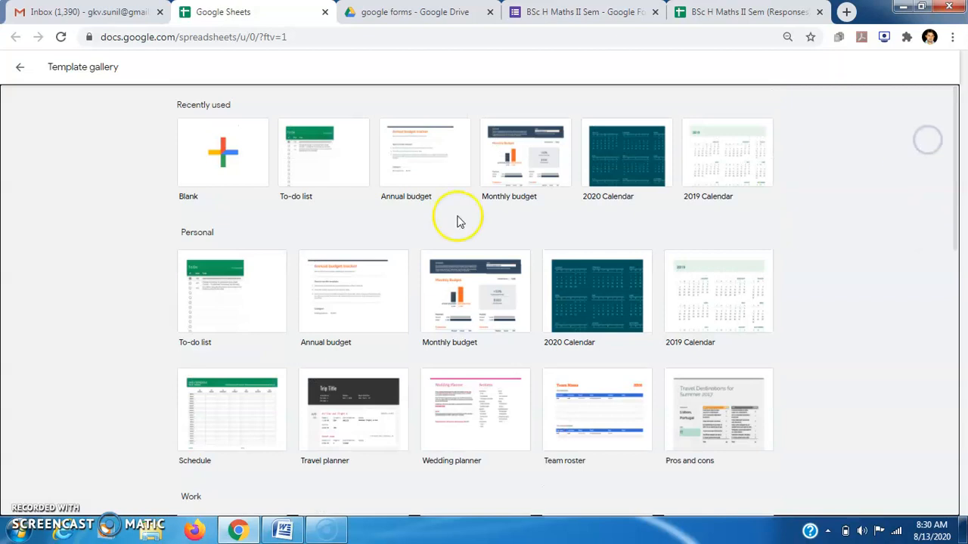
click(182, 166)
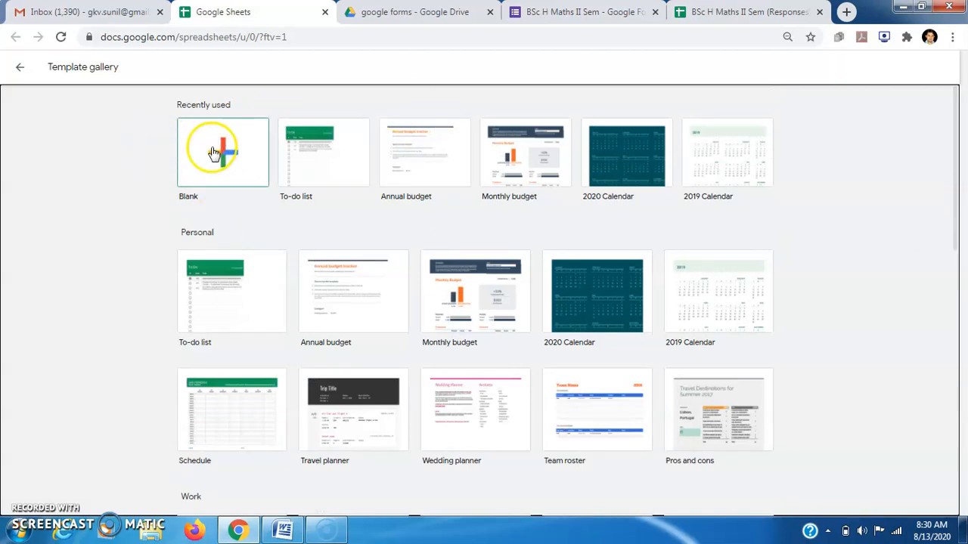
click(214, 153)
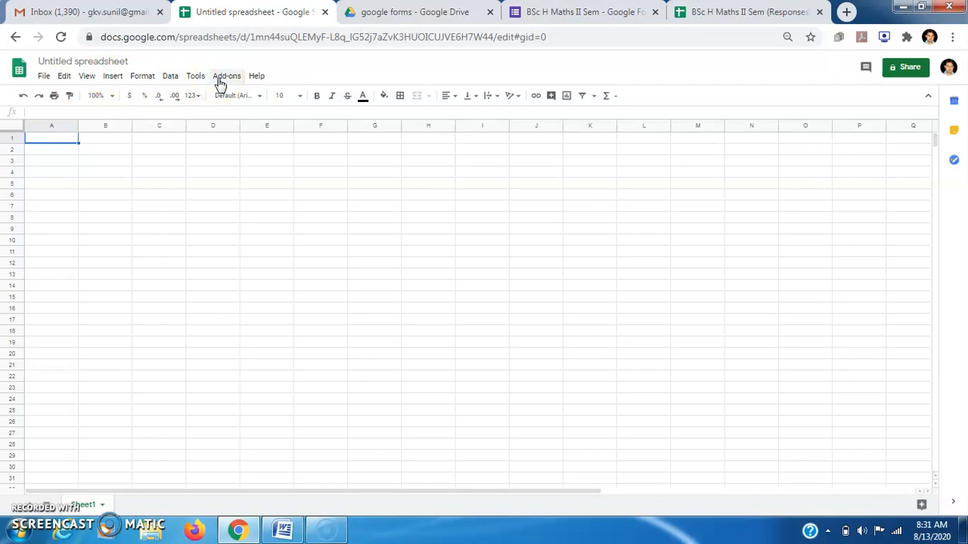
Look through the File > Download format options, then the Edit menu of the blank spreadsheet.
click(44, 77)
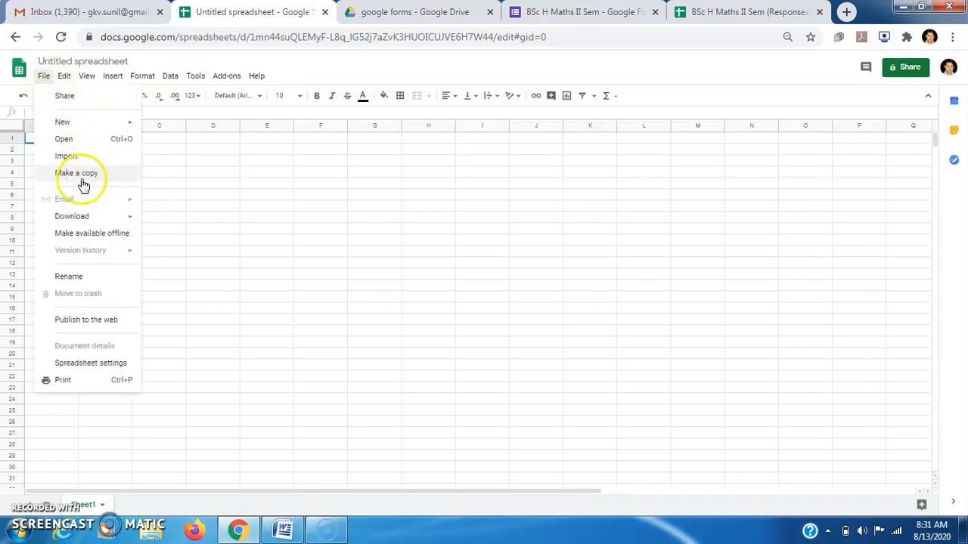
click(103, 219)
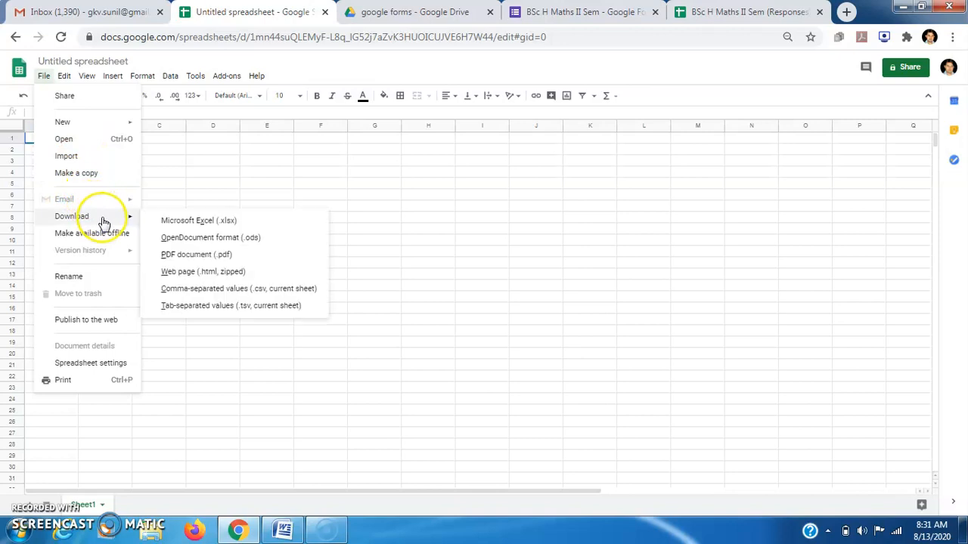
click(130, 221)
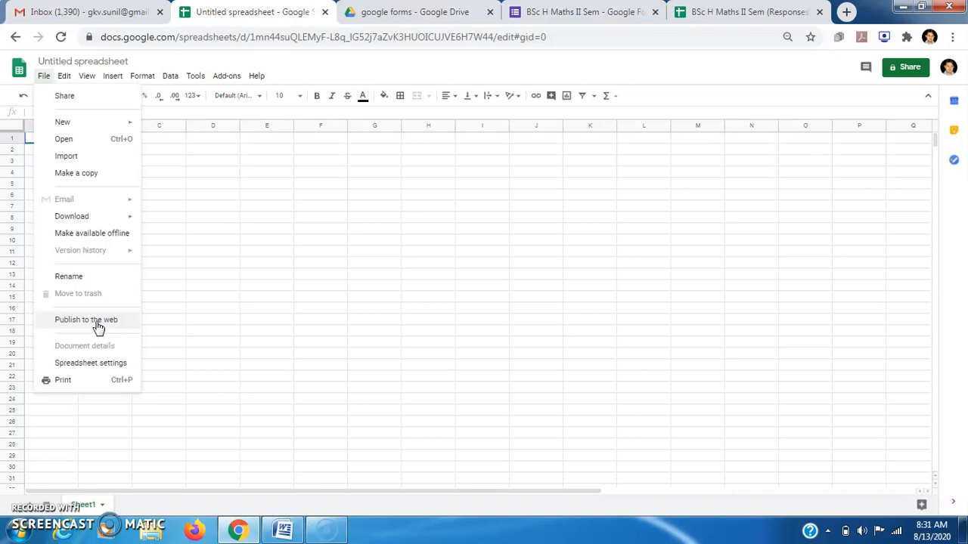
click(65, 76)
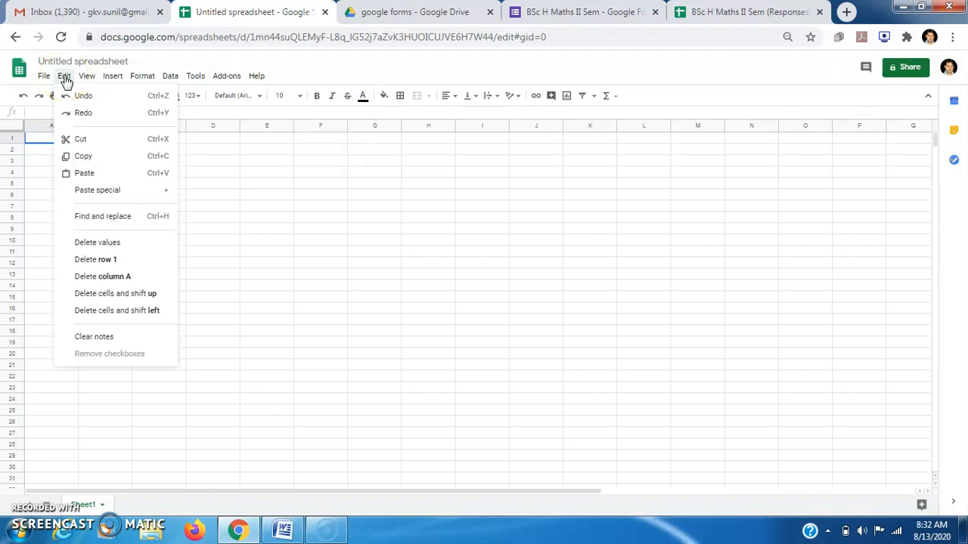
Browse the View, Insert, Format, Data and Tools menus, then bring up the add-on marketplace.
click(87, 79)
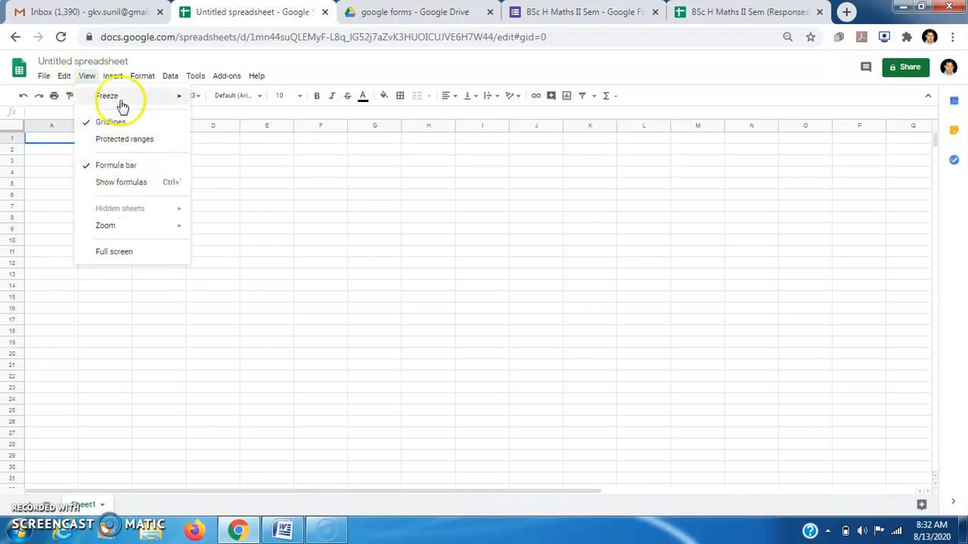
mouse_move(115, 82)
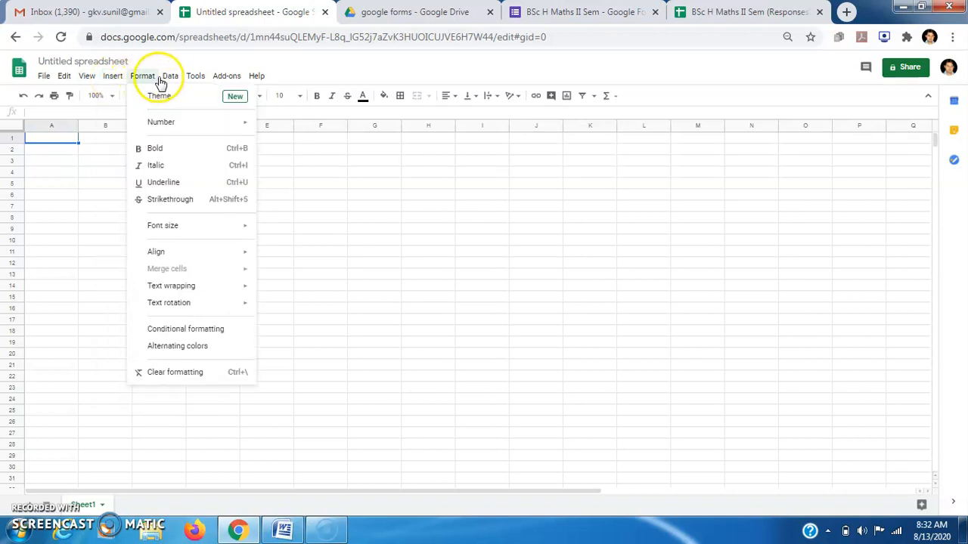
mouse_move(181, 83)
mouse_move(223, 85)
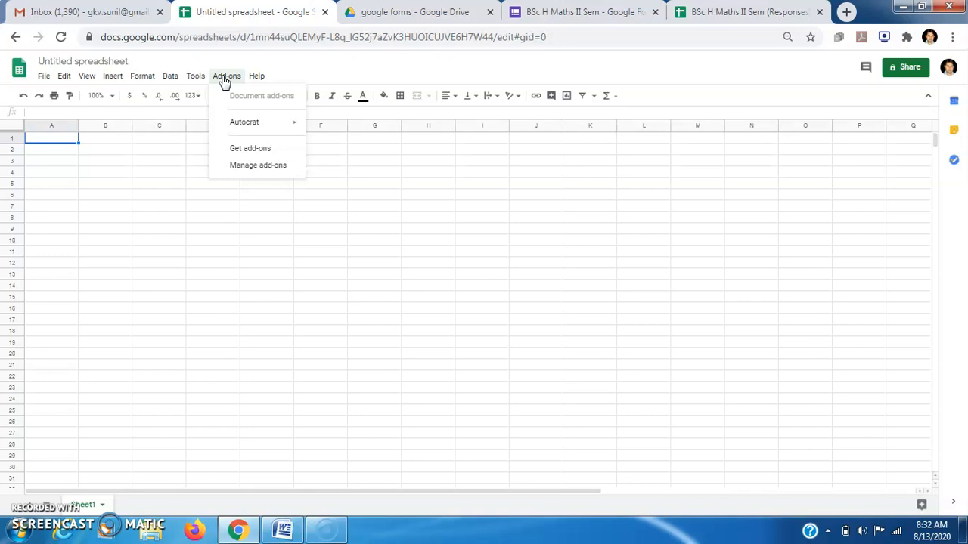
click(258, 151)
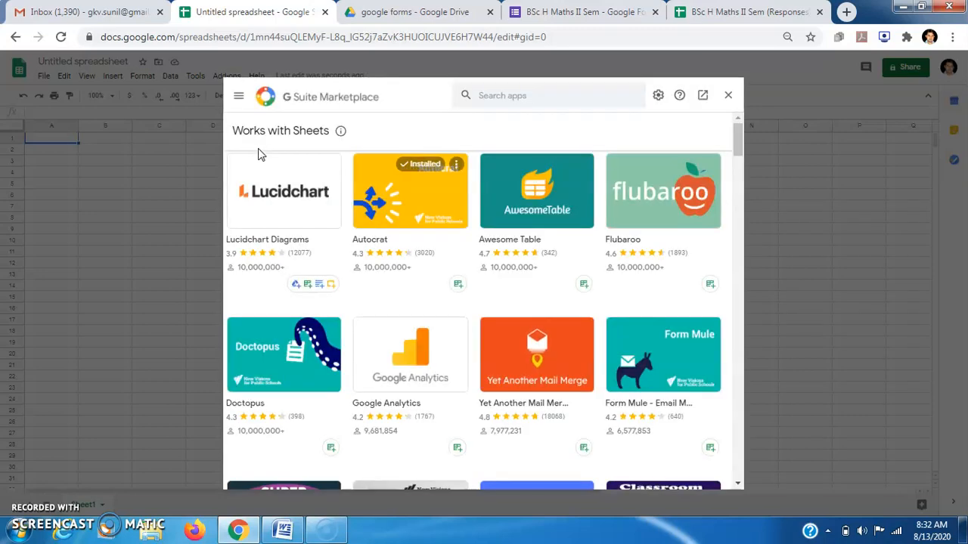
click(737, 149)
drag(737, 149, 737, 129)
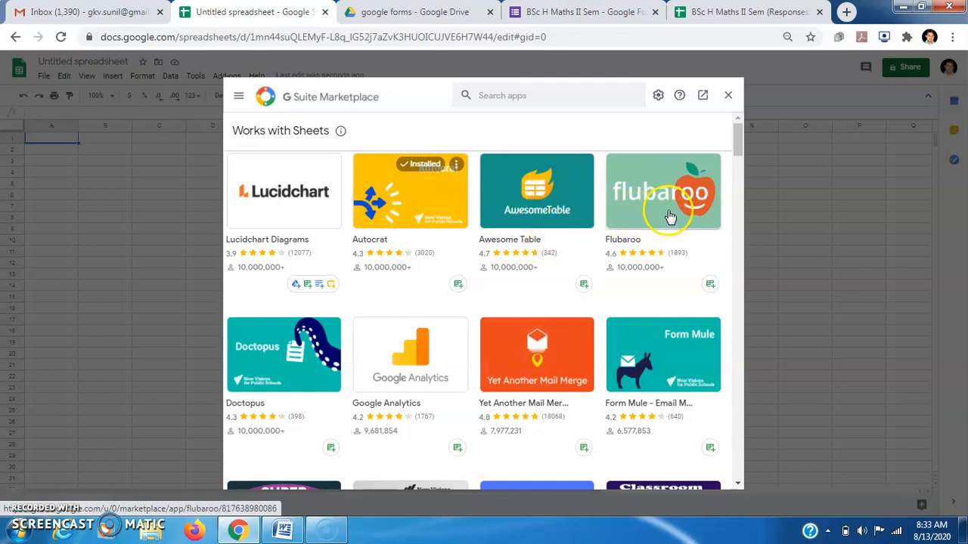
drag(738, 142, 736, 166)
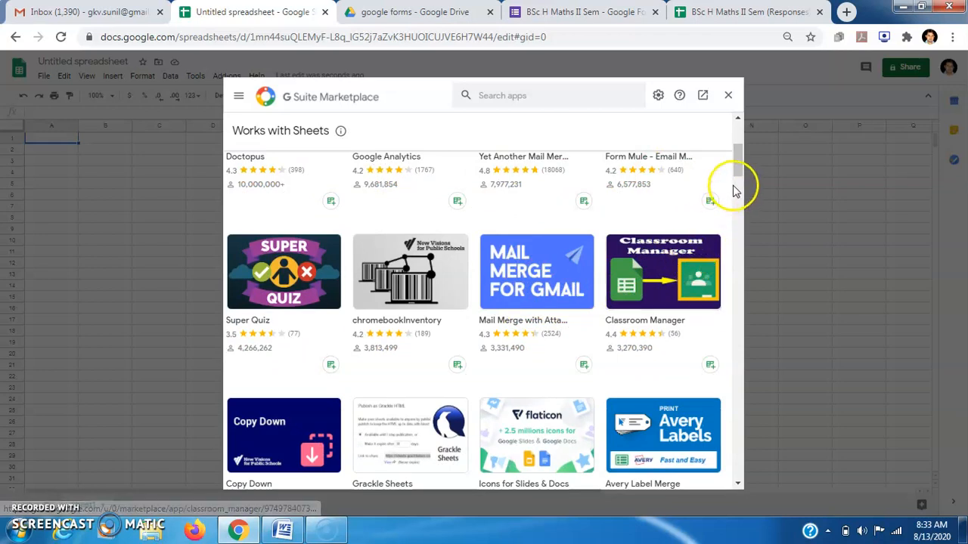
drag(736, 167, 729, 252)
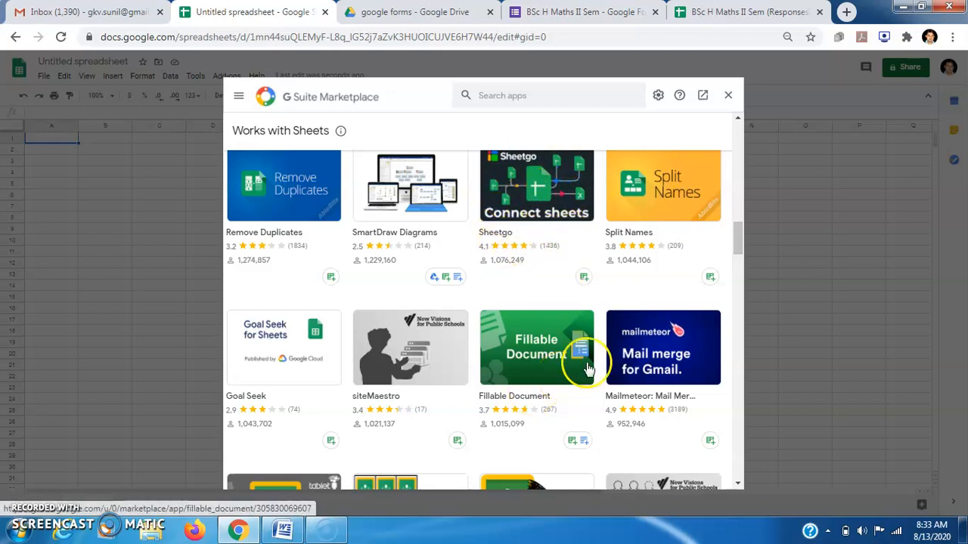
drag(738, 254, 724, 133)
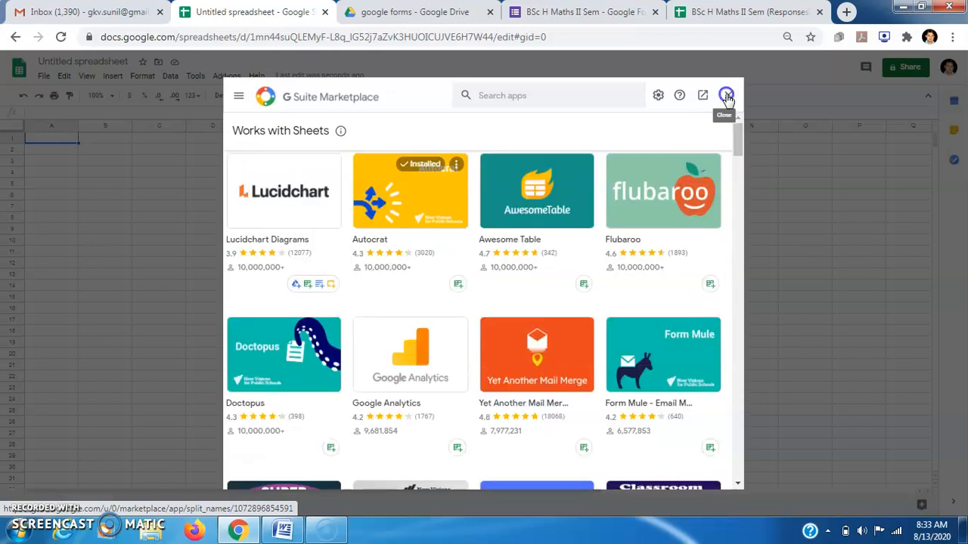
click(726, 96)
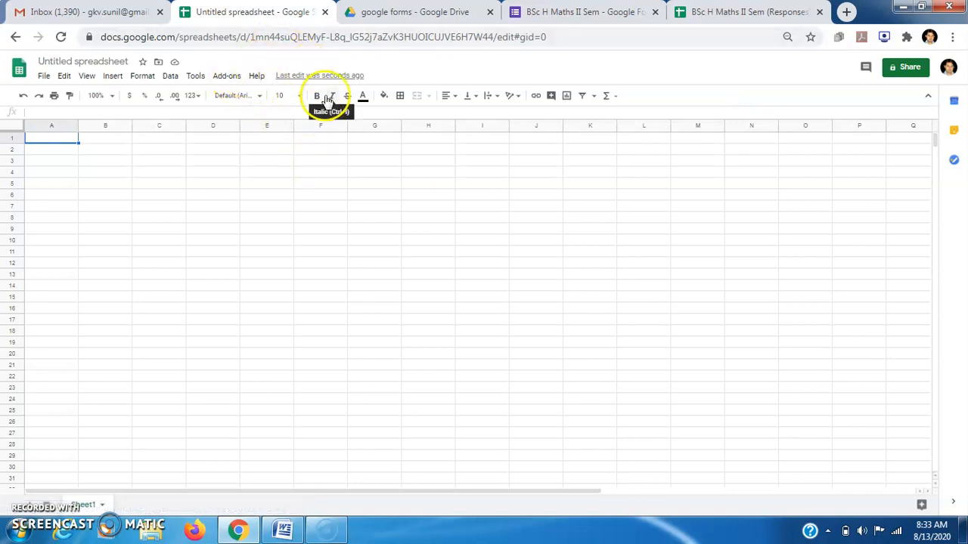
Close the untitled spreadsheet and load the BSc H Maths II Sem form from the Drive folder.
click(326, 13)
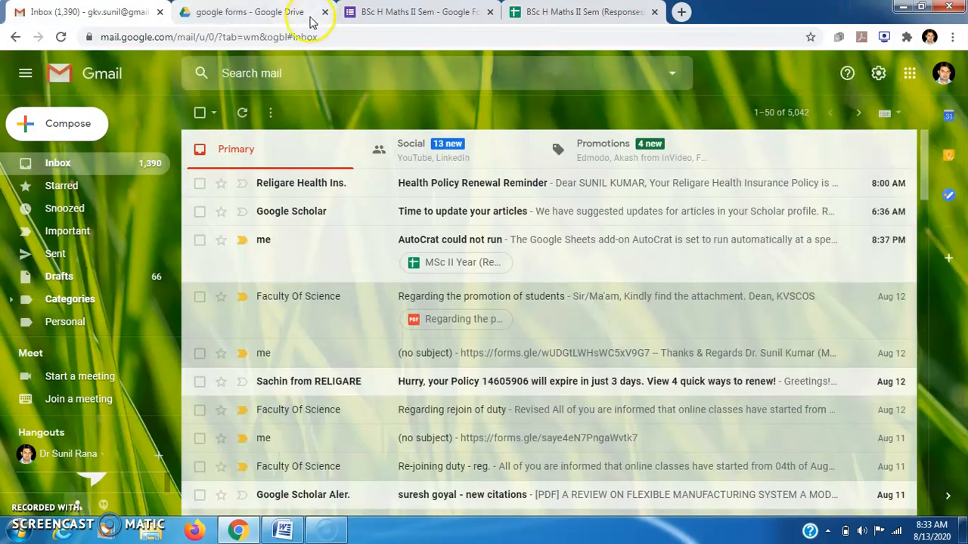
click(261, 12)
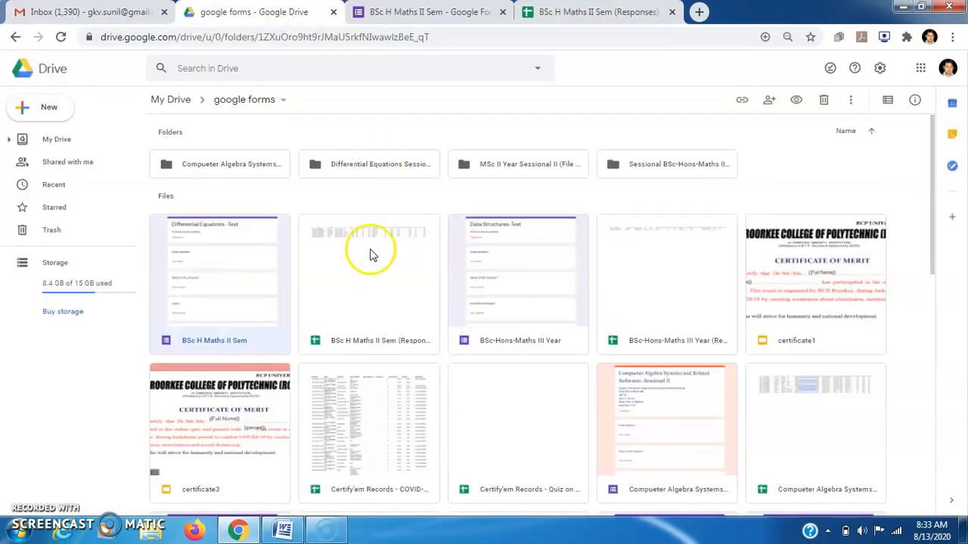
double_click(239, 291)
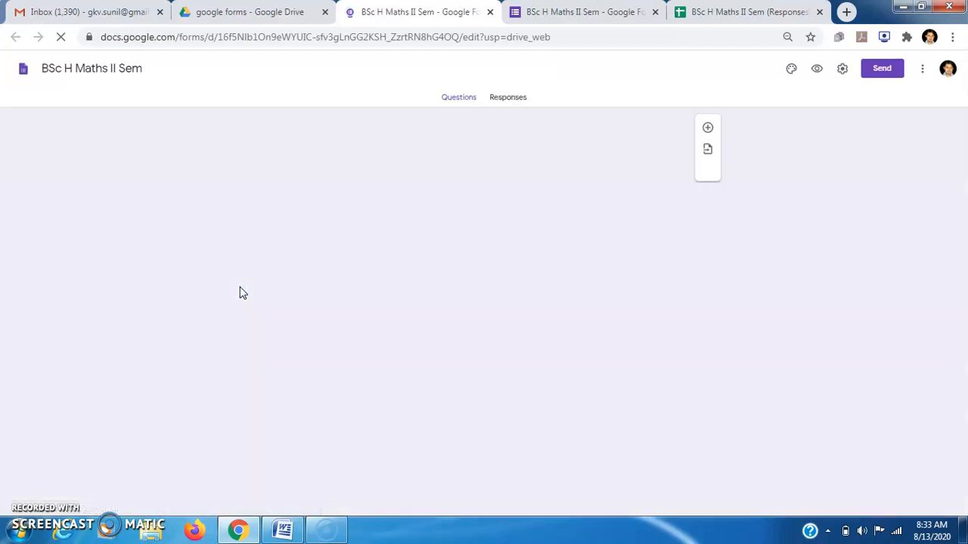
click(654, 12)
Close the extra spreadsheet tab and view the form's summary of 11 responses.
click(654, 12)
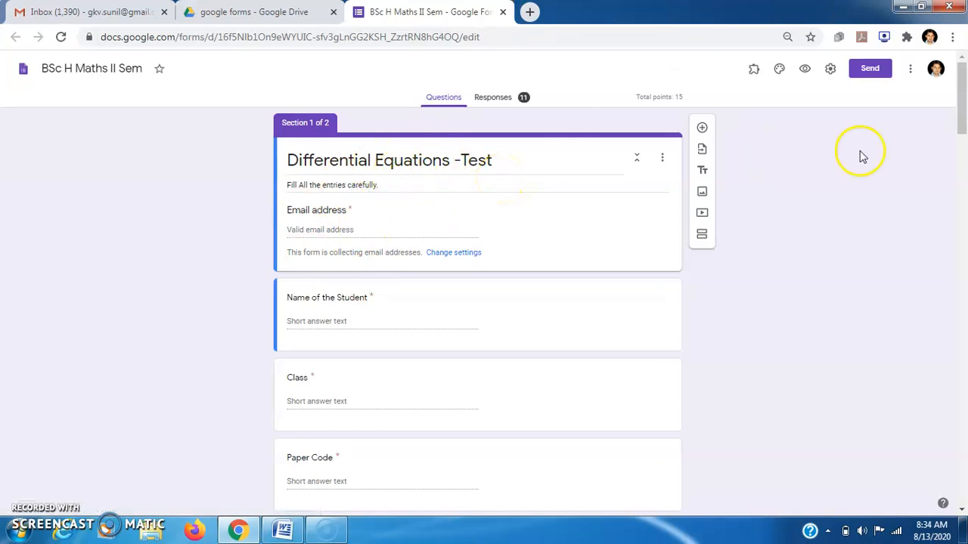
drag(960, 124, 961, 93)
click(495, 98)
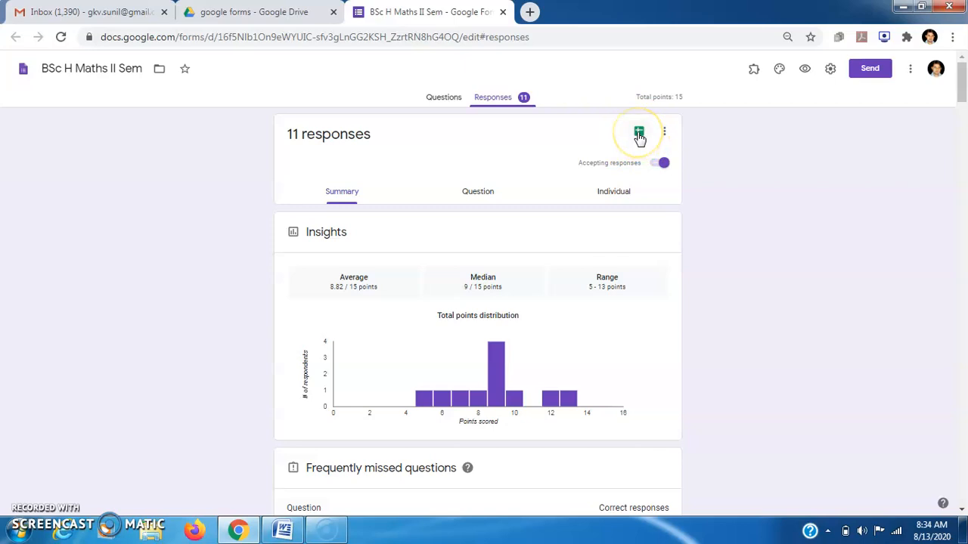
Open the linked responses spreadsheet and check the first two students' scores in C2 and C3.
click(639, 135)
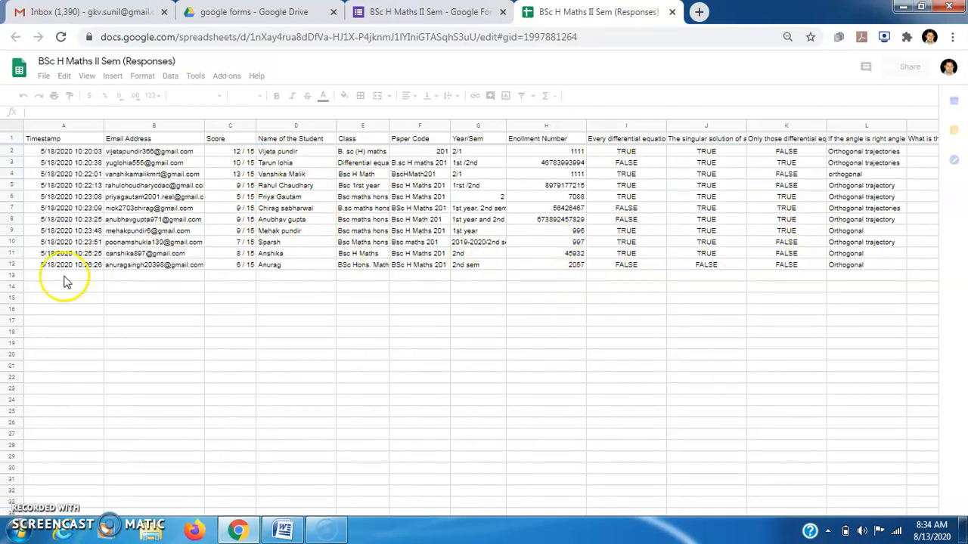
click(116, 301)
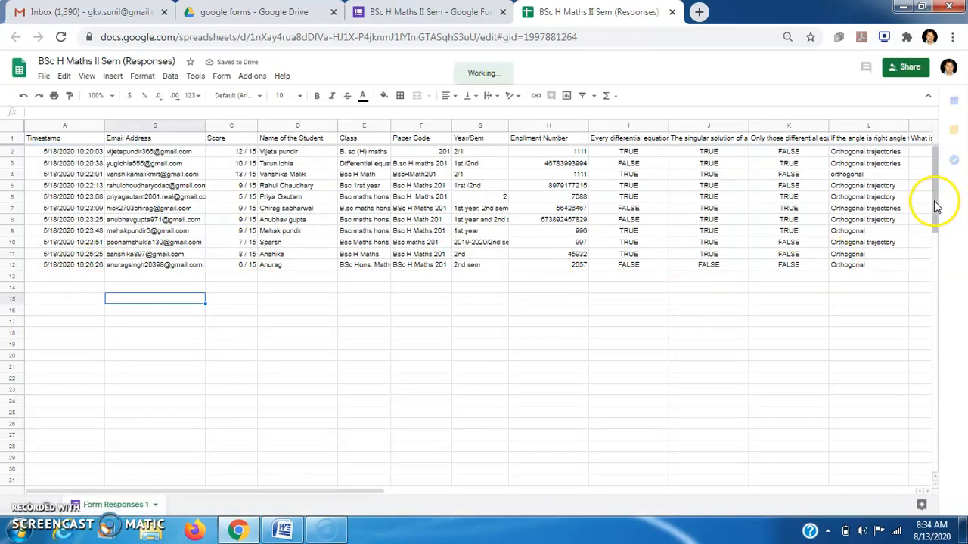
drag(936, 206, 933, 190)
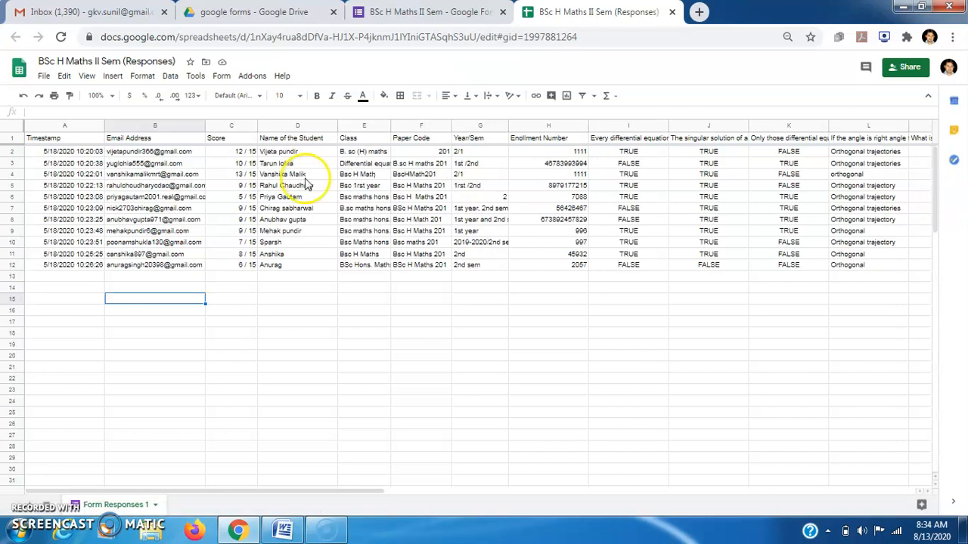
click(235, 150)
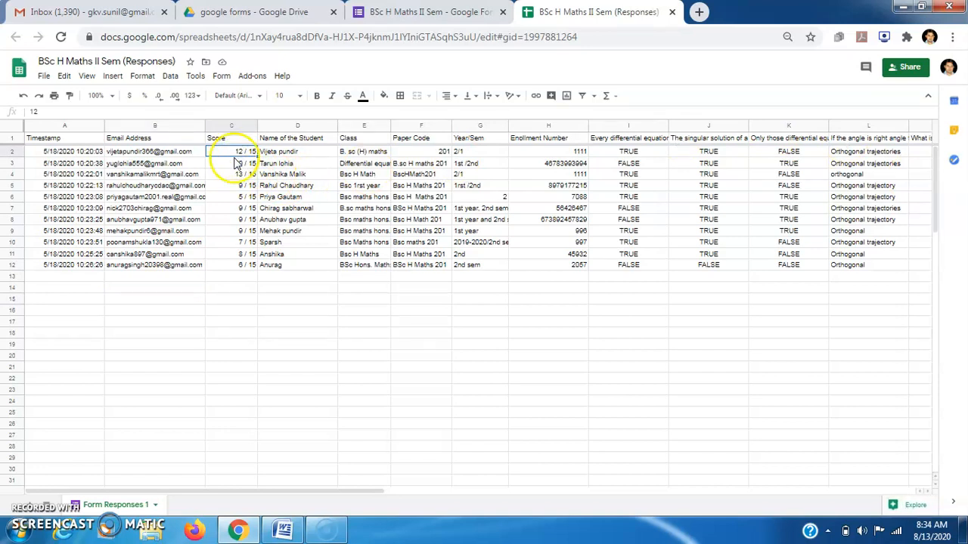
click(235, 165)
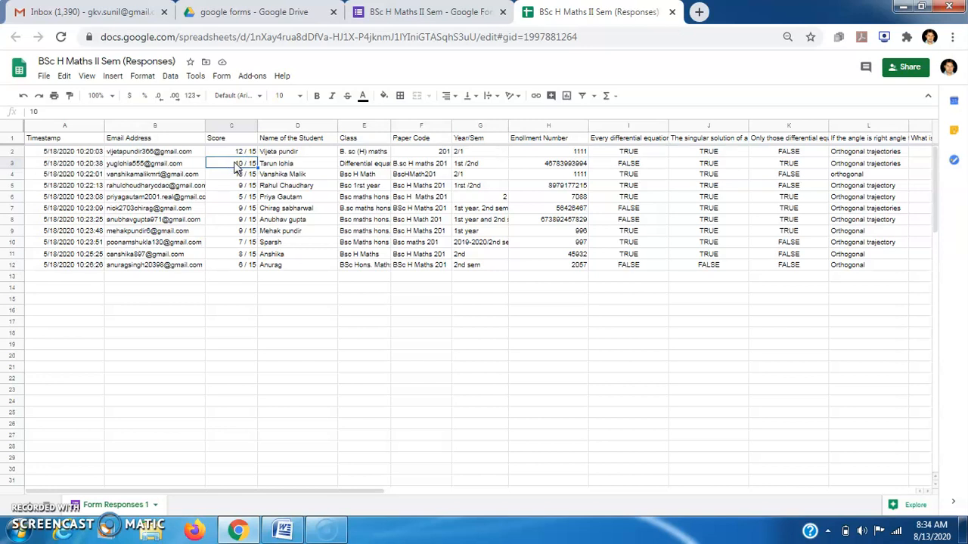
click(250, 78)
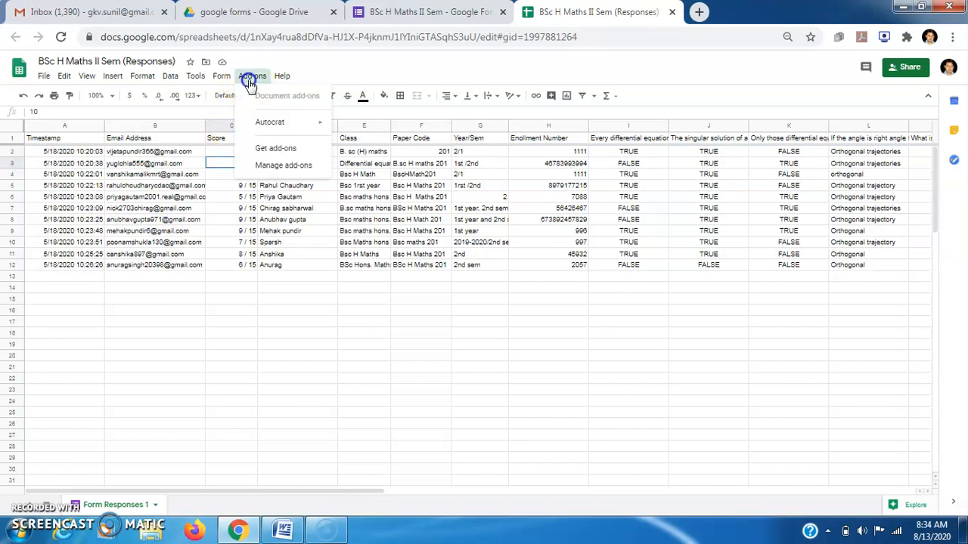
mouse_move(285, 134)
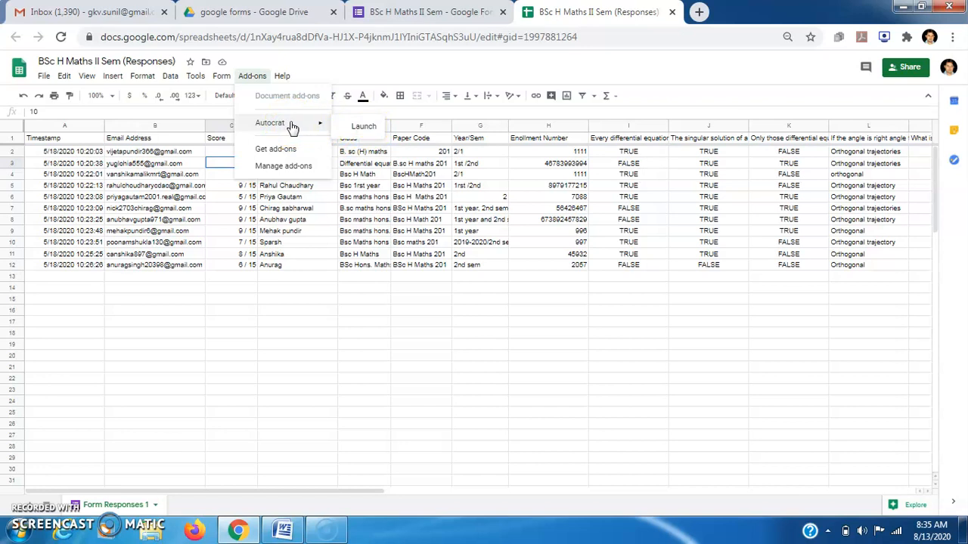
click(158, 322)
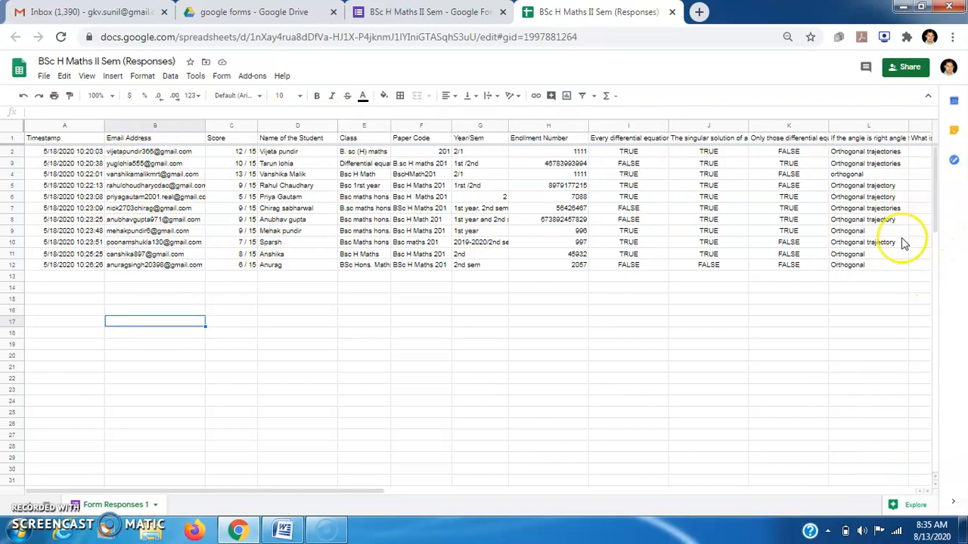
click(630, 152)
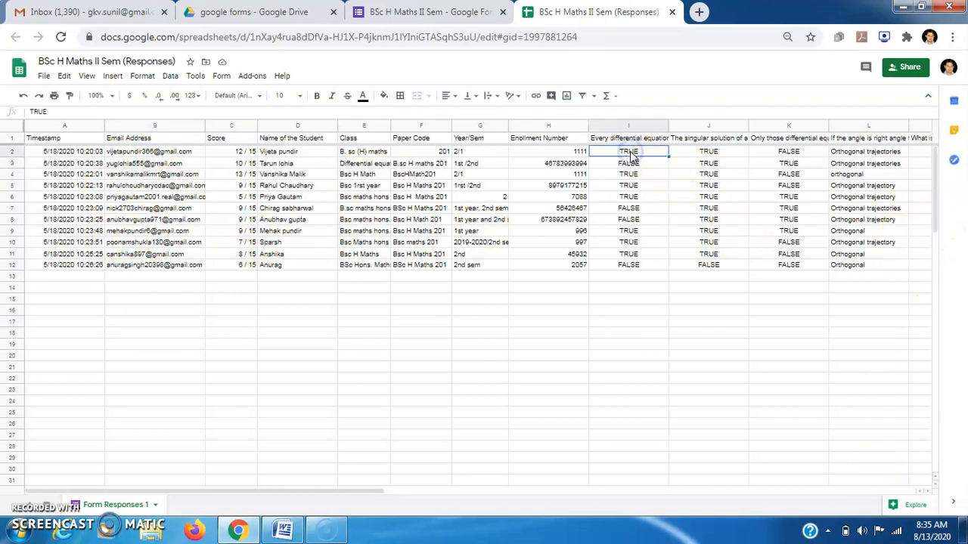
key(Right)
key(Right)
key(Right)
key(Right)
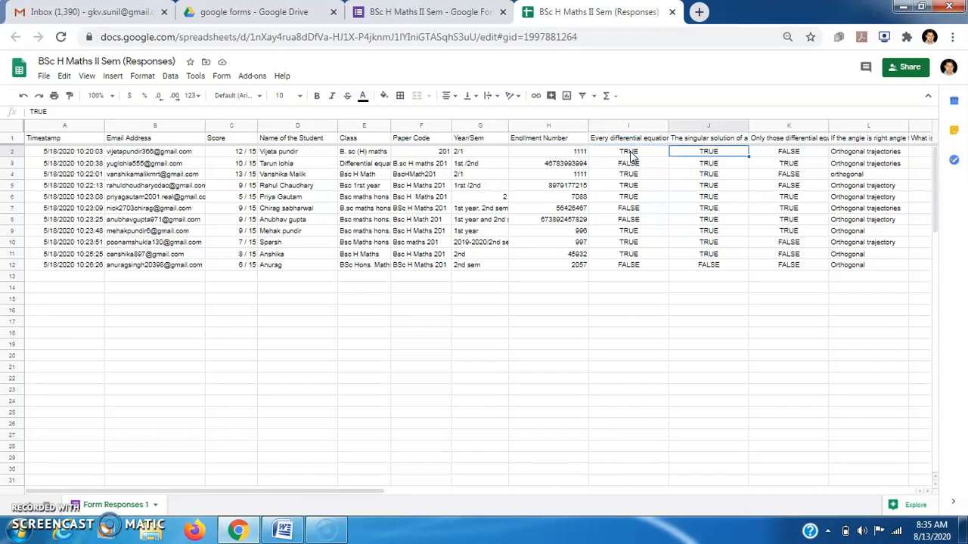
key(Right)
key(Right)
key(Right)
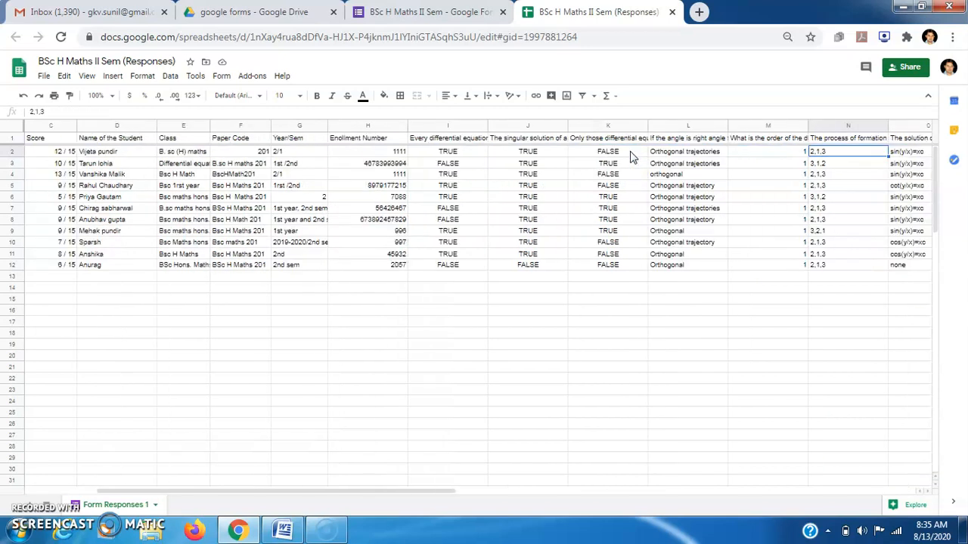
key(Right)
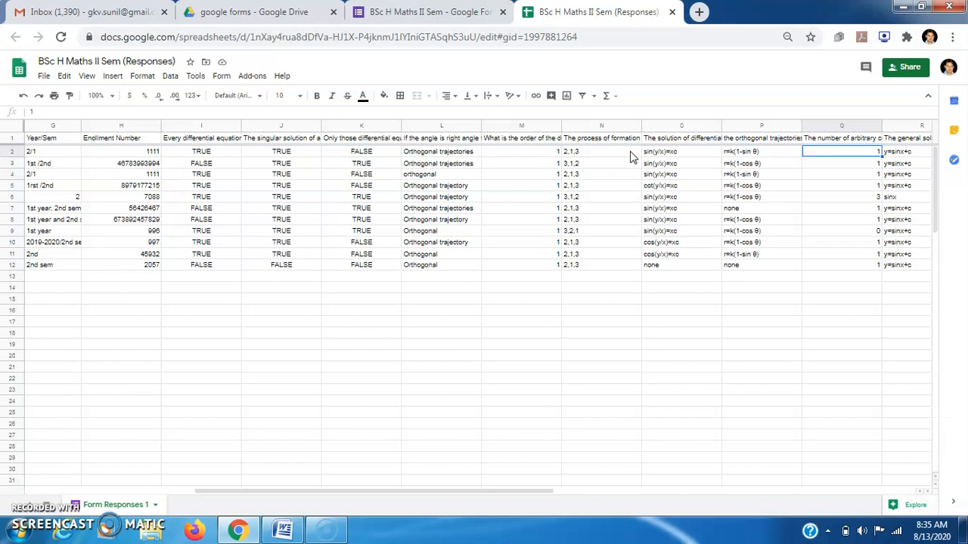
key(Left)
key(Left)
key(Left)
key(Left)
key(Left)
key(Left)
key(Left)
key(Left)
key(Left)
key(Left)
key(Left)
key(Left)
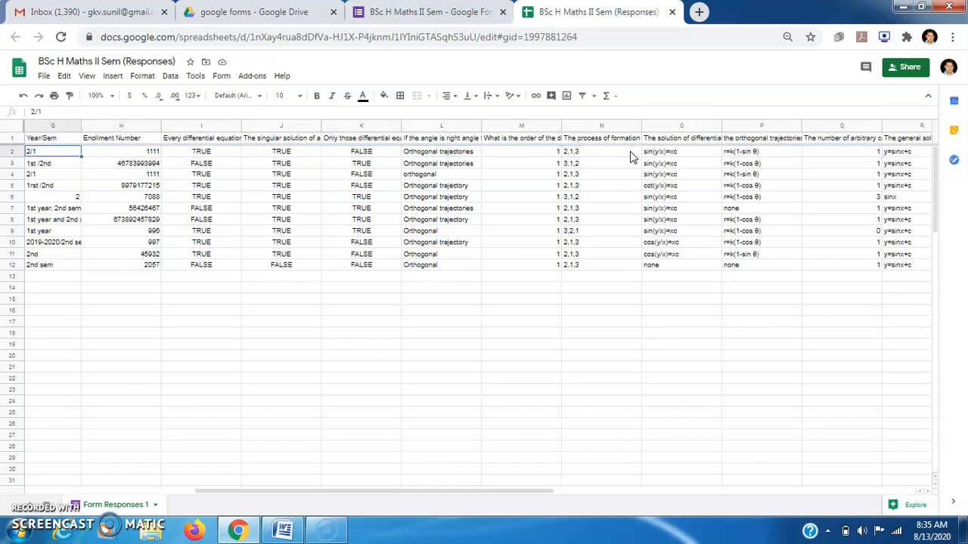
key(Left)
key(Left)
key(Left)
key(Left)
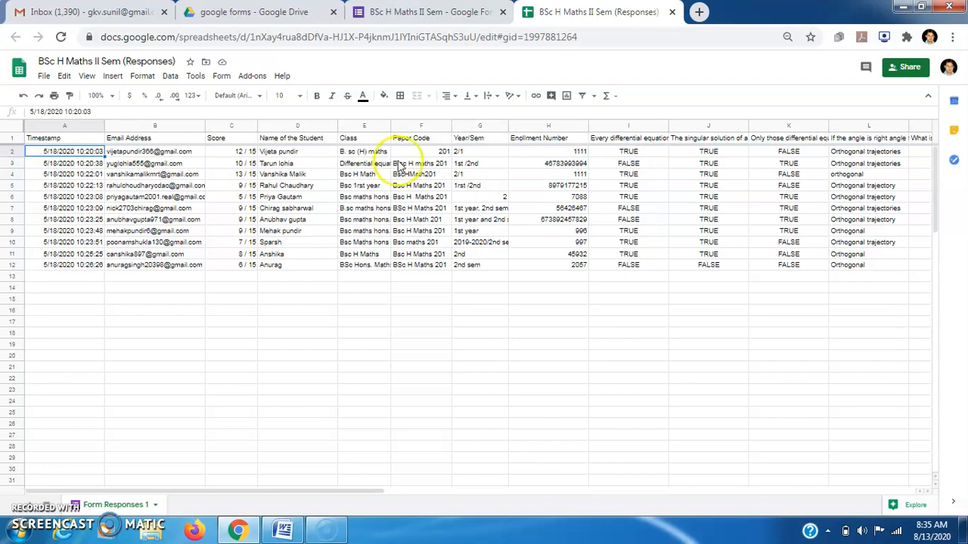
click(252, 77)
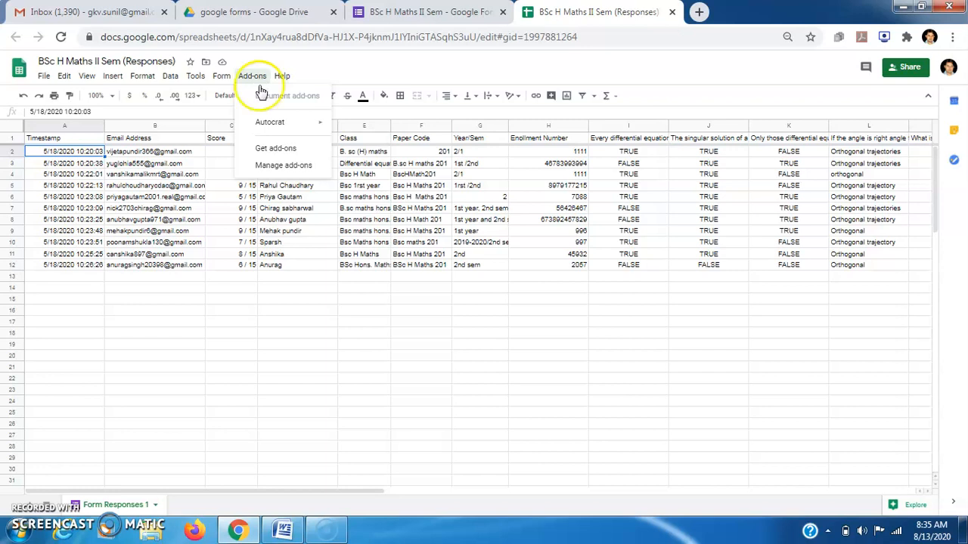
click(456, 390)
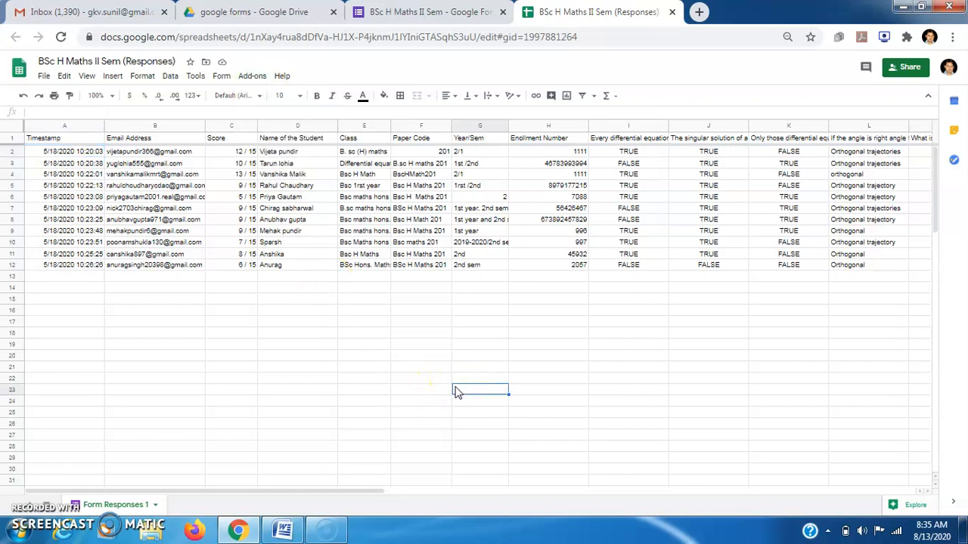
Share the sheet with the collaborator's address as Editor, sending the note 'please check.....'.
click(905, 69)
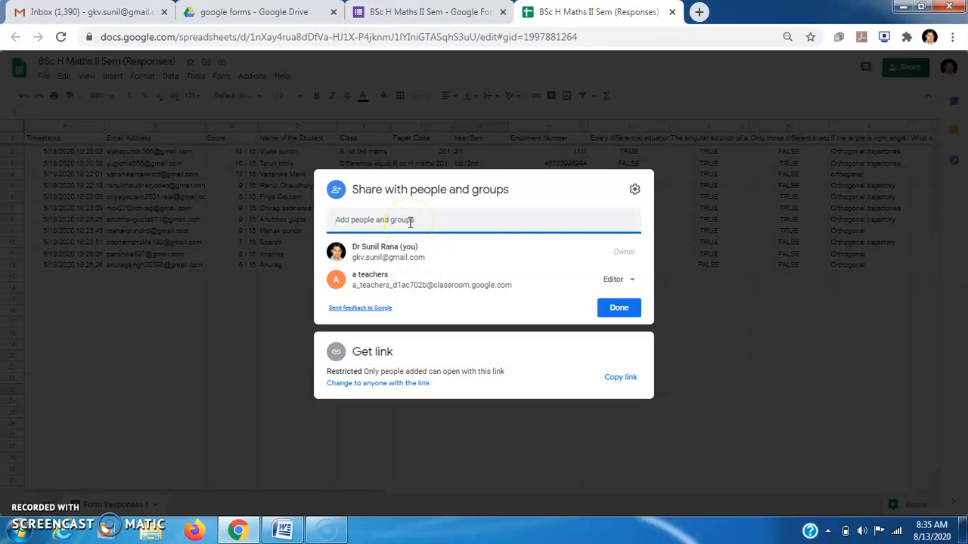
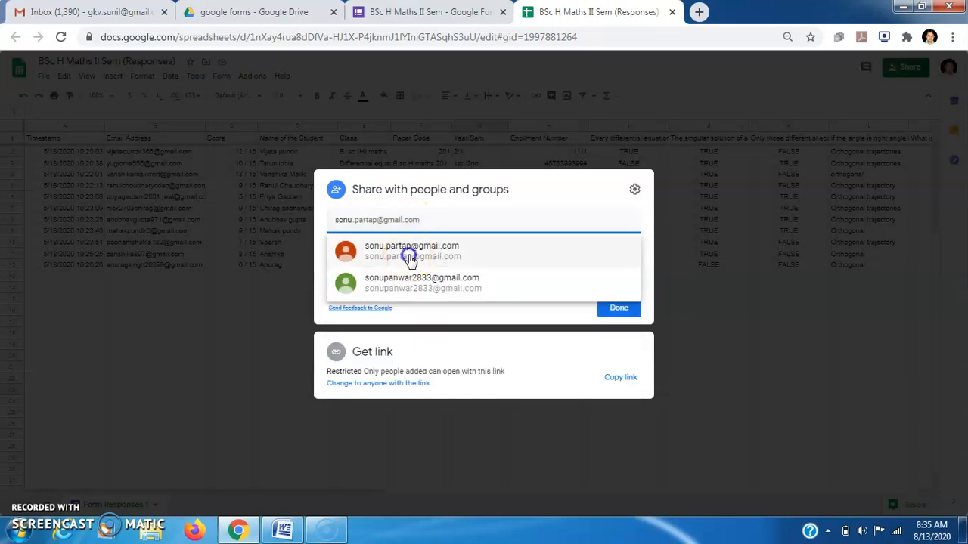
click(410, 255)
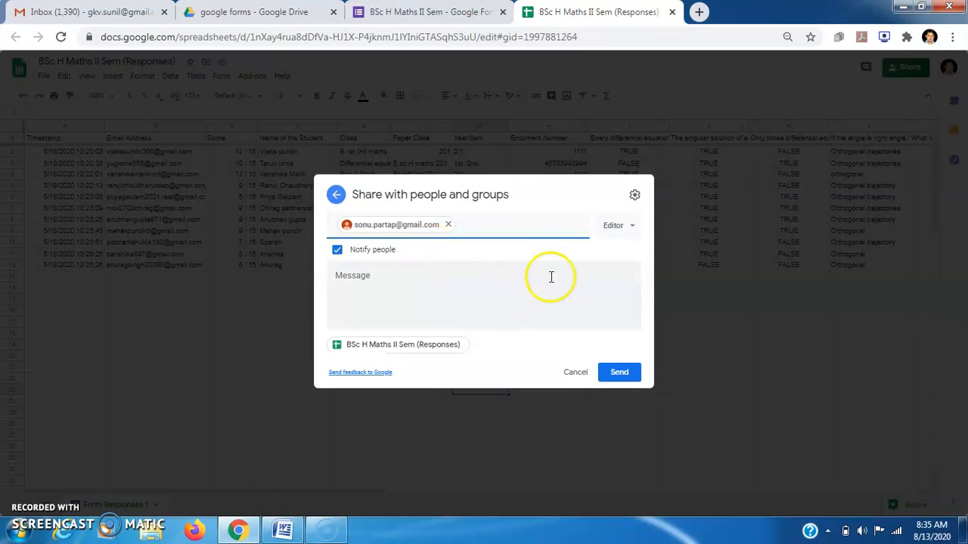
click(550, 277)
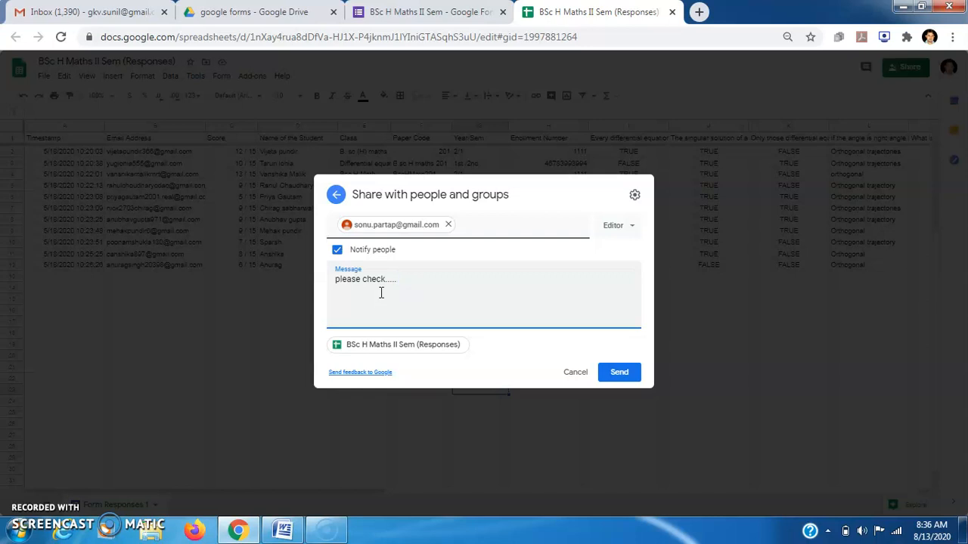
click(632, 227)
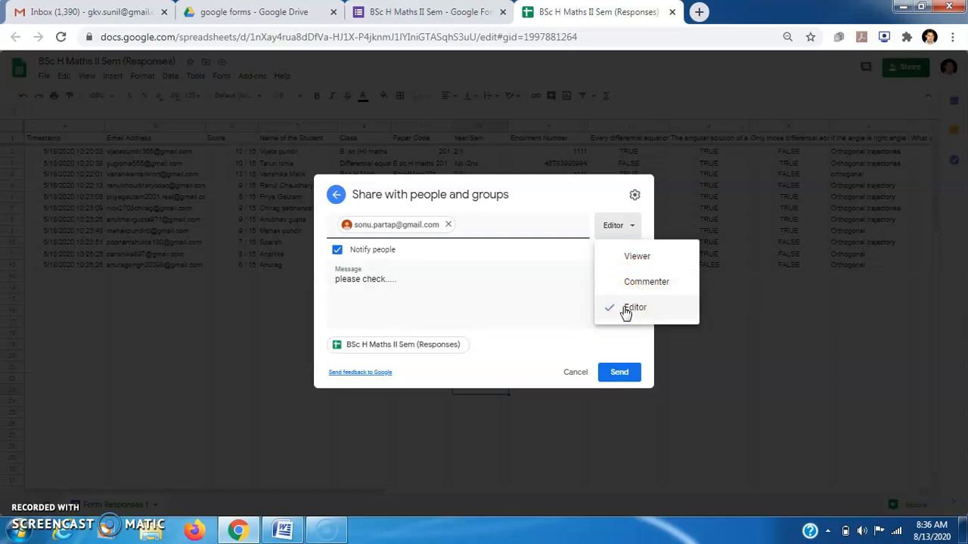
click(622, 371)
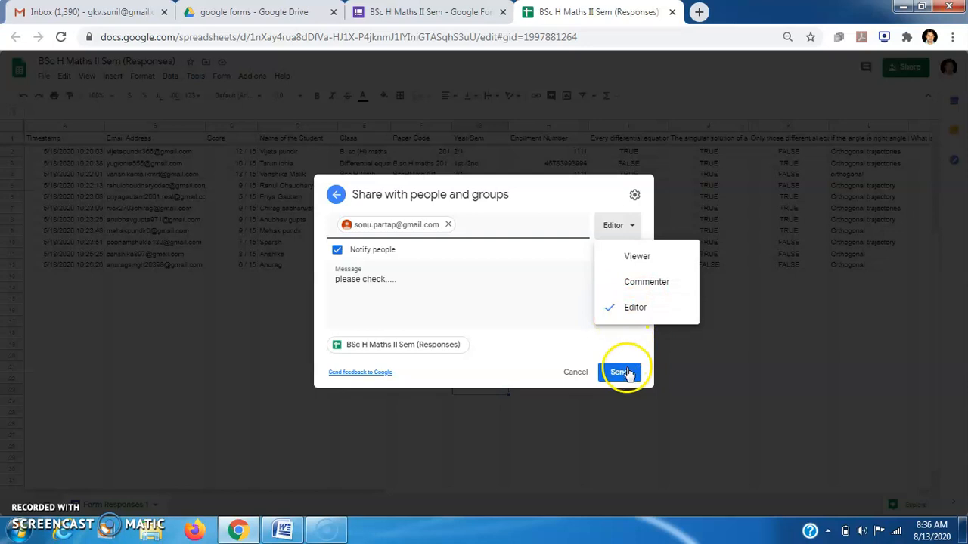
click(555, 315)
click(614, 371)
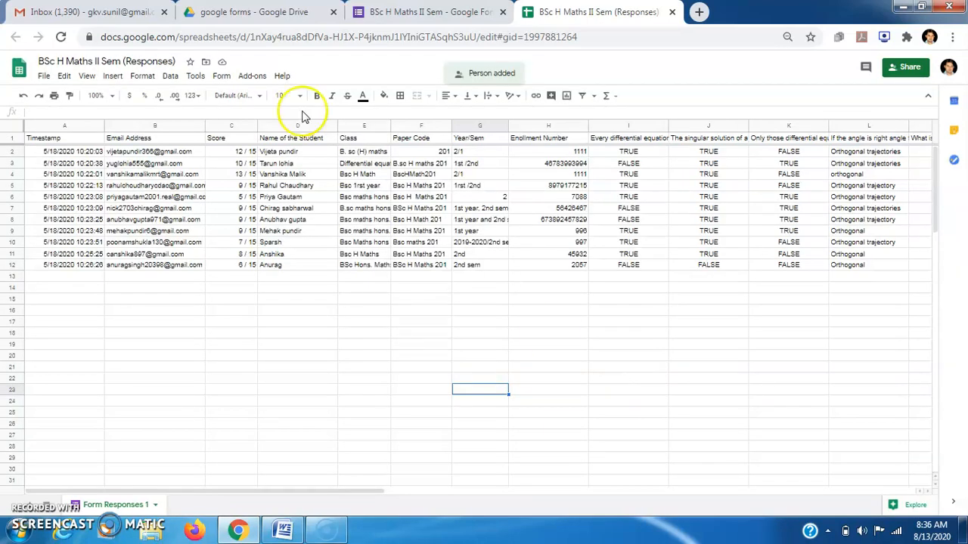
Switch Gmail to the collaborator's account and open the spreadsheet from the 'Invitation to edit' email.
click(83, 12)
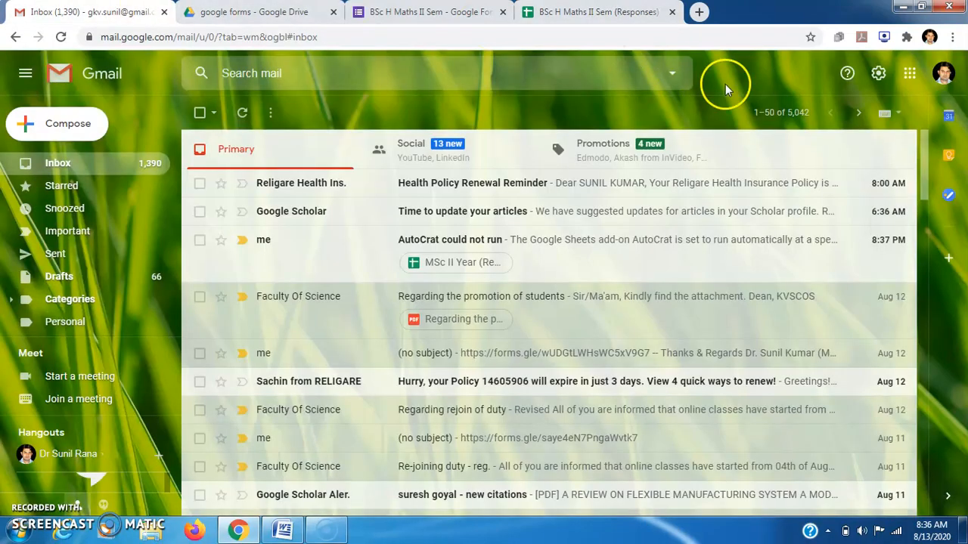
click(943, 74)
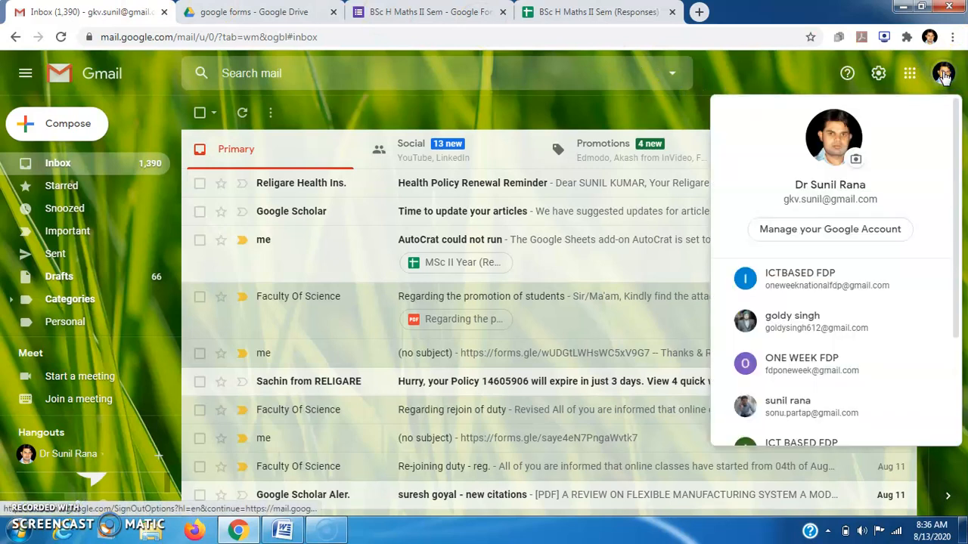
click(788, 403)
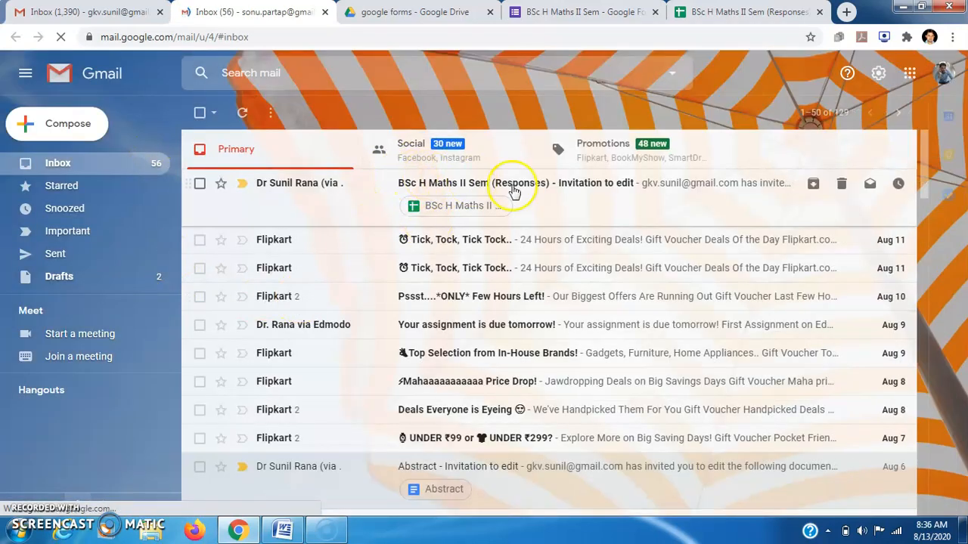
click(596, 187)
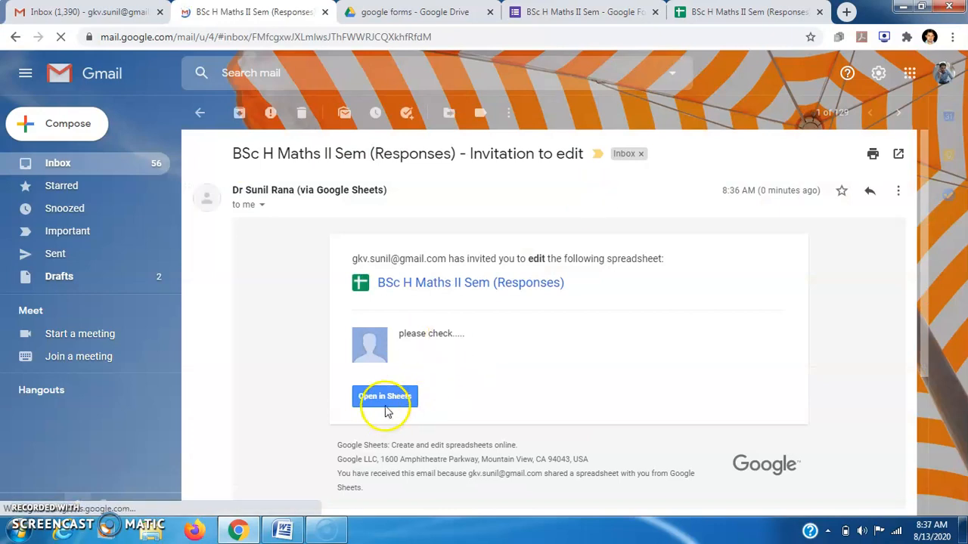
click(383, 397)
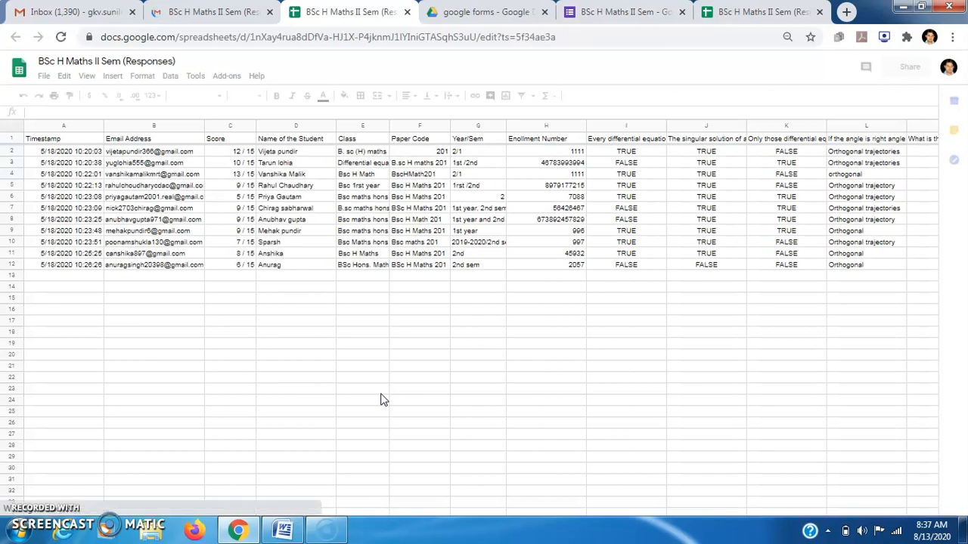
Enter the editor's name in cell B16, then check the synced edit in the owner's copy.
click(145, 310)
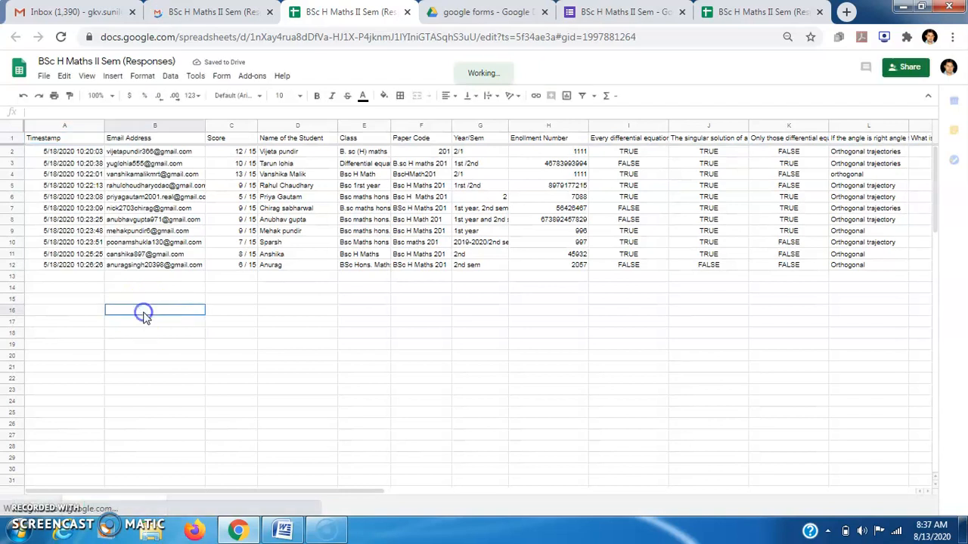
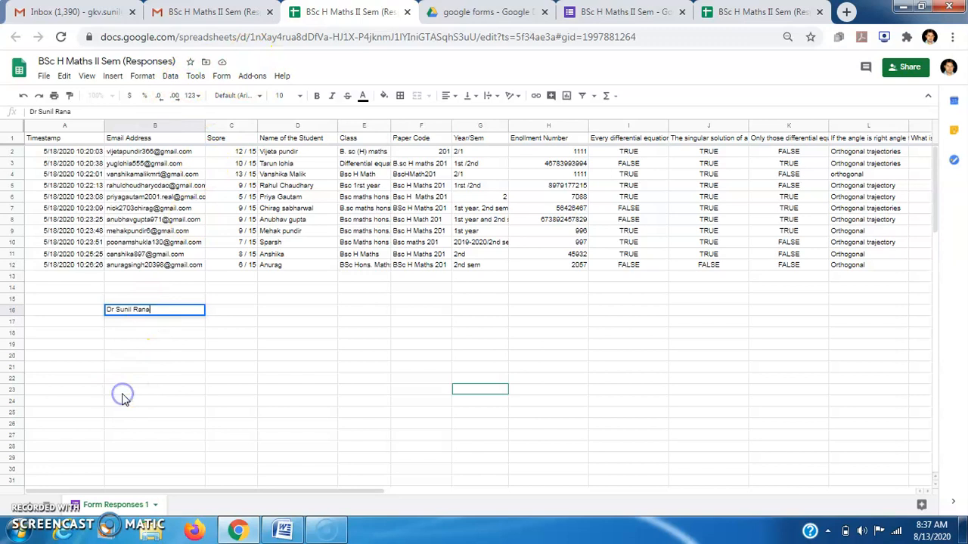
click(306, 324)
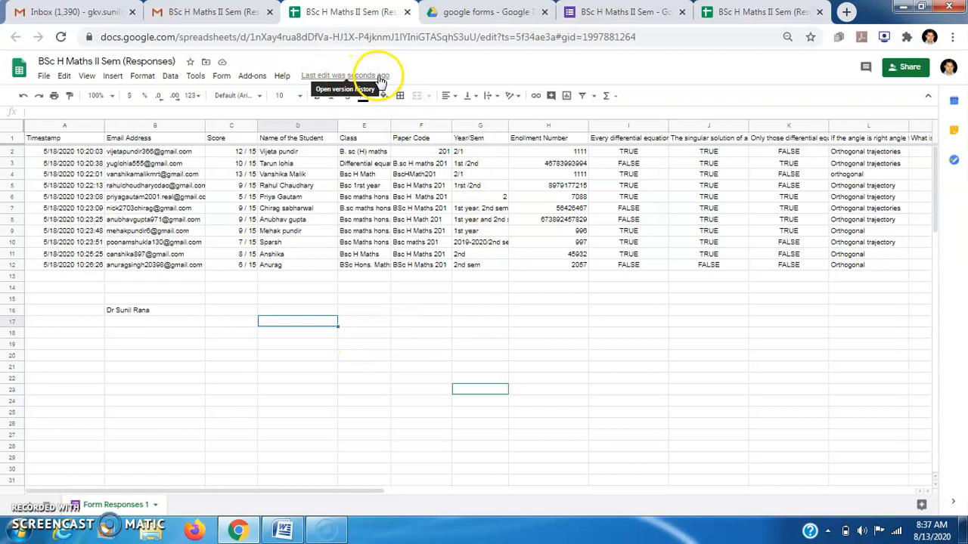
click(813, 18)
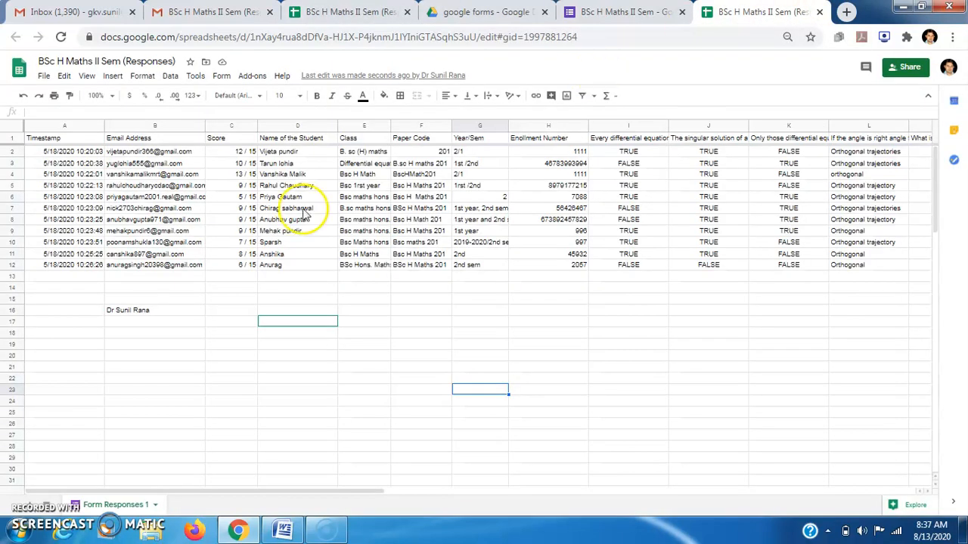
click(141, 318)
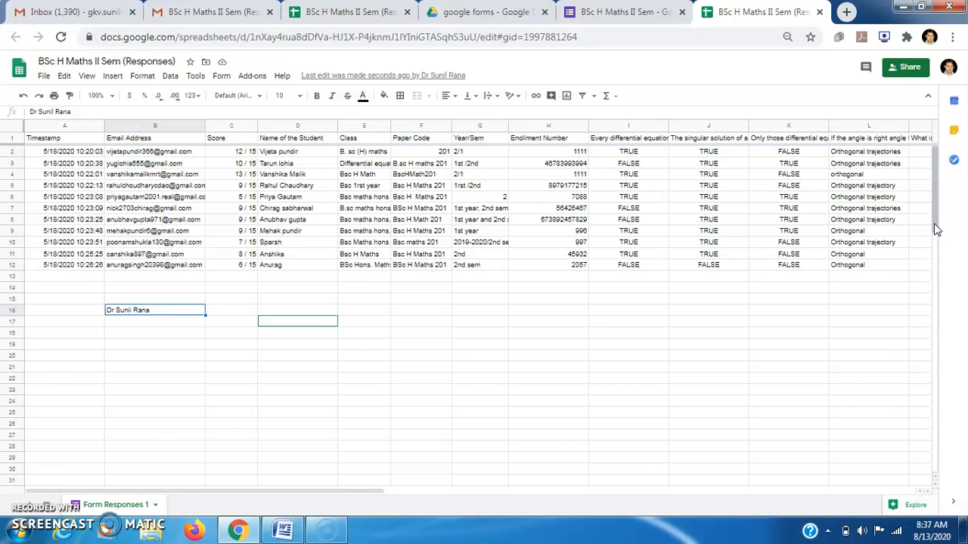
mouse_move(934, 228)
mouse_down()
mouse_move(936, 264)
mouse_move(933, 222)
mouse_up()
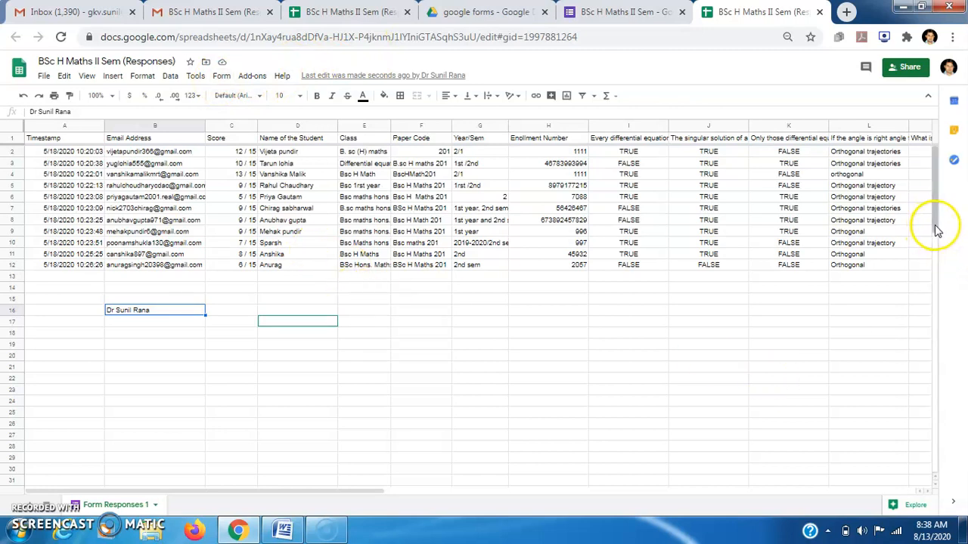
drag(935, 227, 929, 194)
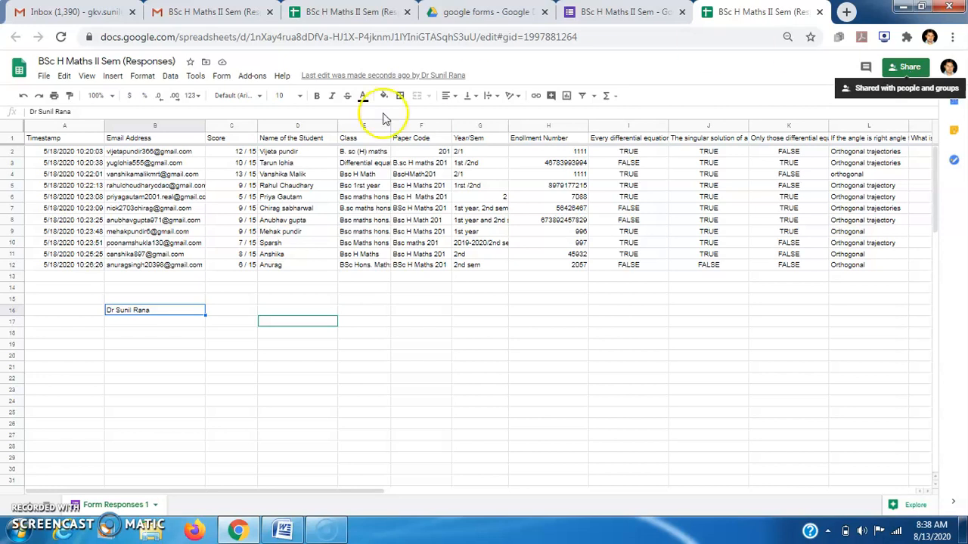
Publish the entire document to the web as a web page.
click(42, 78)
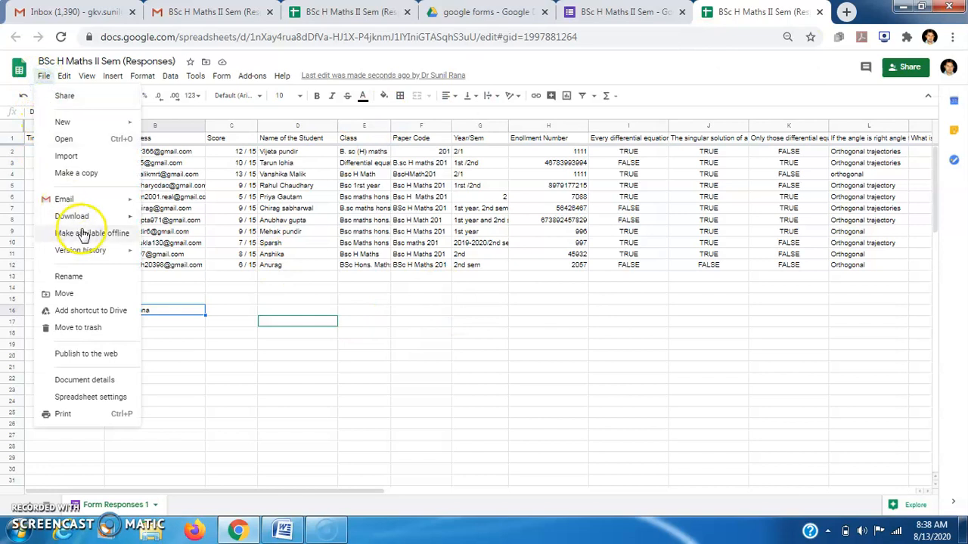
mouse_move(117, 224)
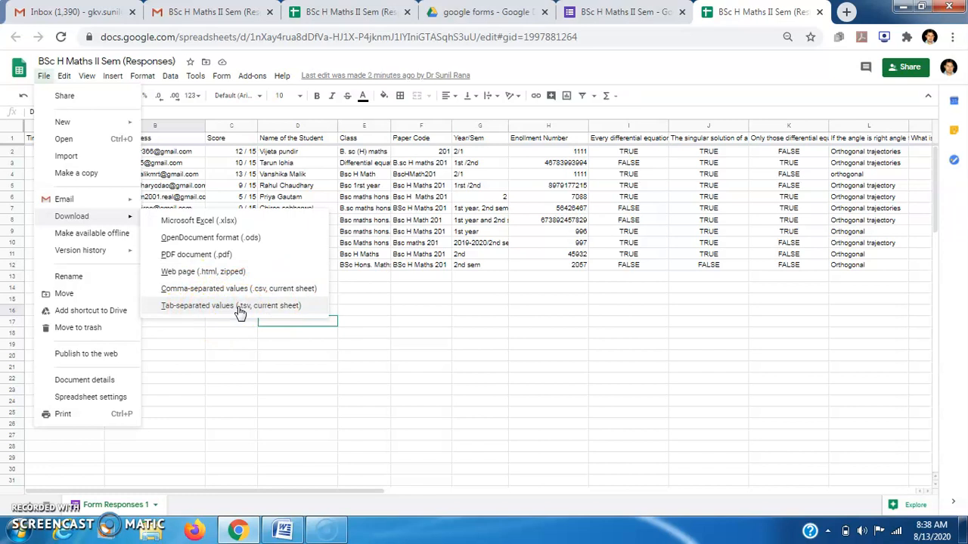
click(94, 357)
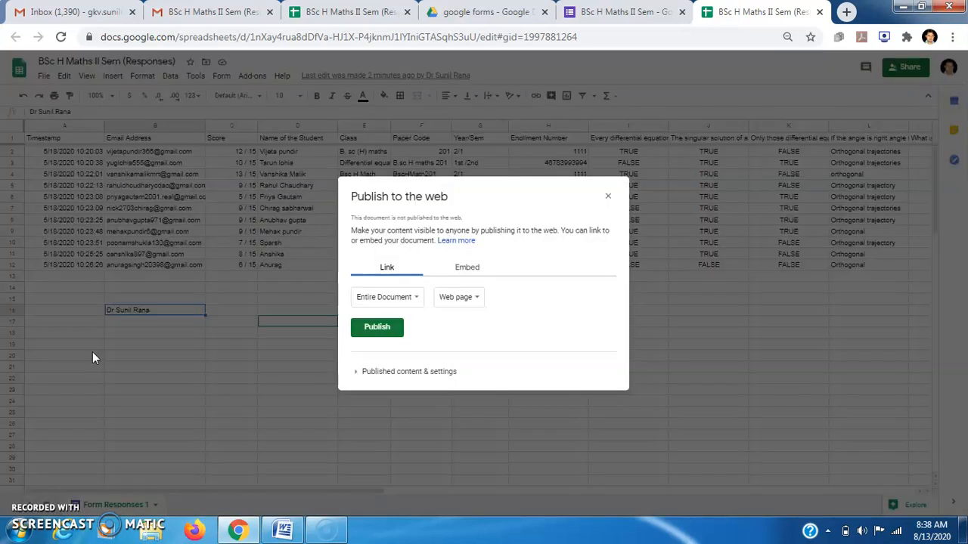
click(385, 330)
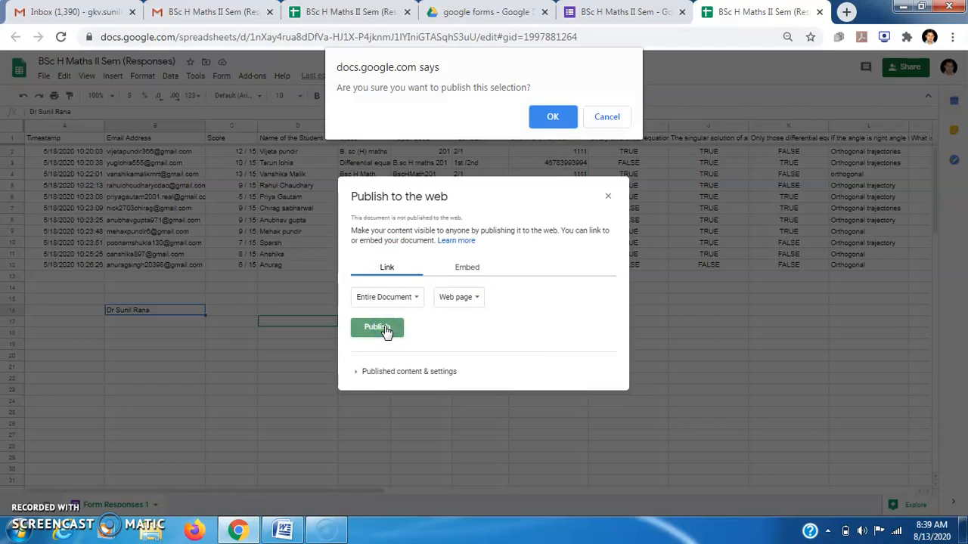
click(552, 115)
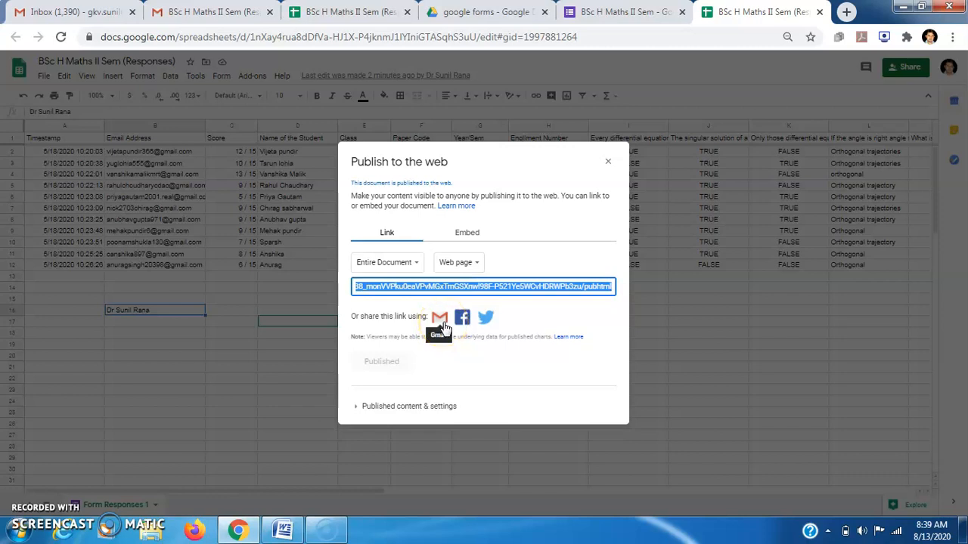
Copy the published sheet's public link.
click(444, 288)
right_click(445, 287)
click(459, 300)
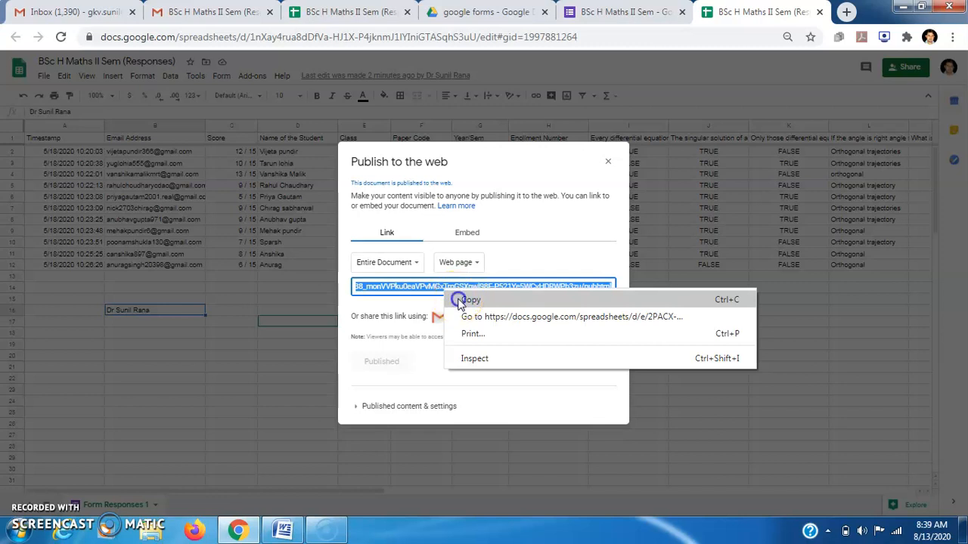
Load the copied published link in a new browser tab to view the live responses page.
click(847, 11)
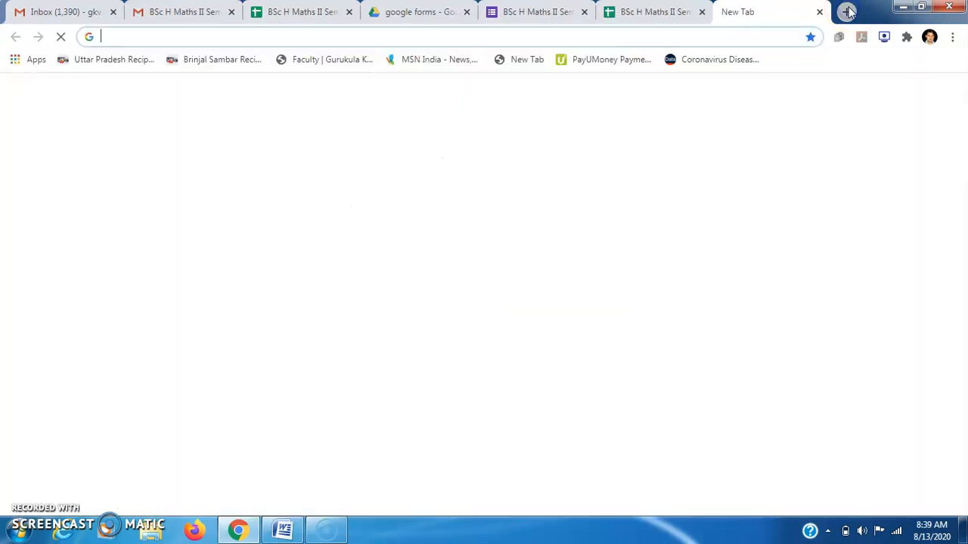
click(527, 34)
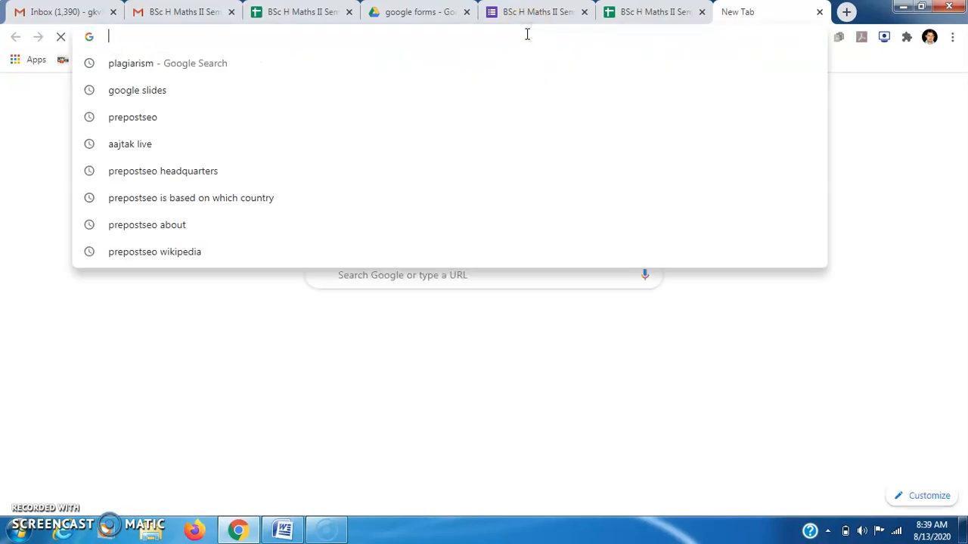
key(ctrl+v)
key(Return)
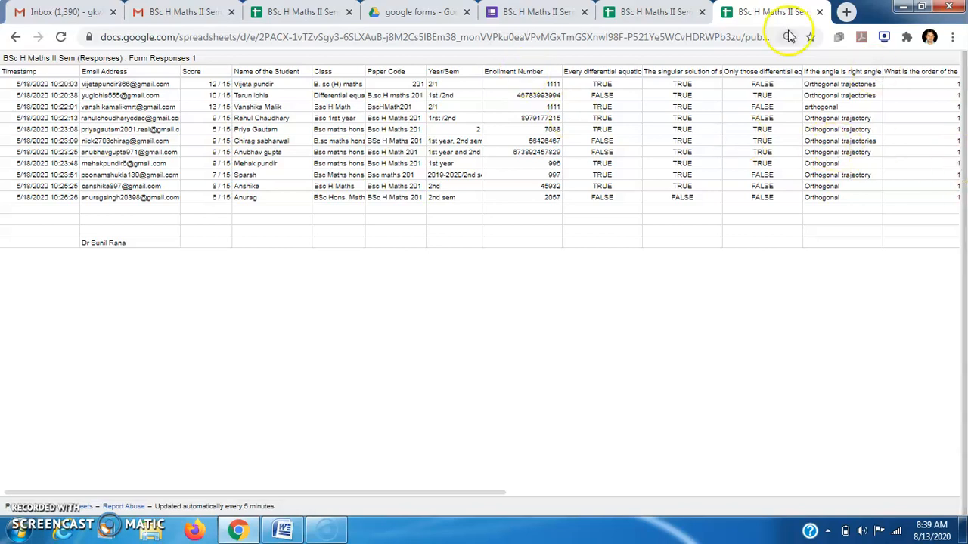
click(655, 12)
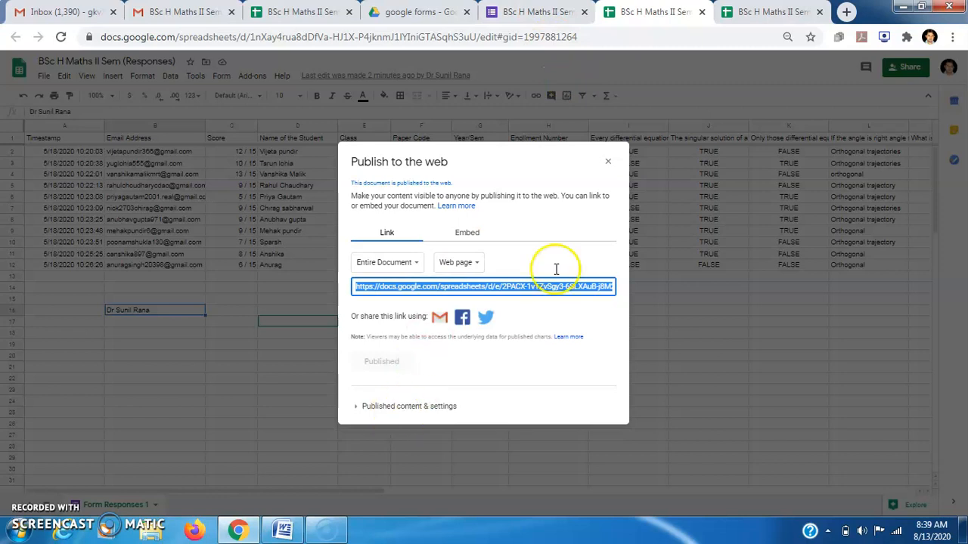
Close the Publish to the web dialog and review the sharing list showing two editors.
click(607, 165)
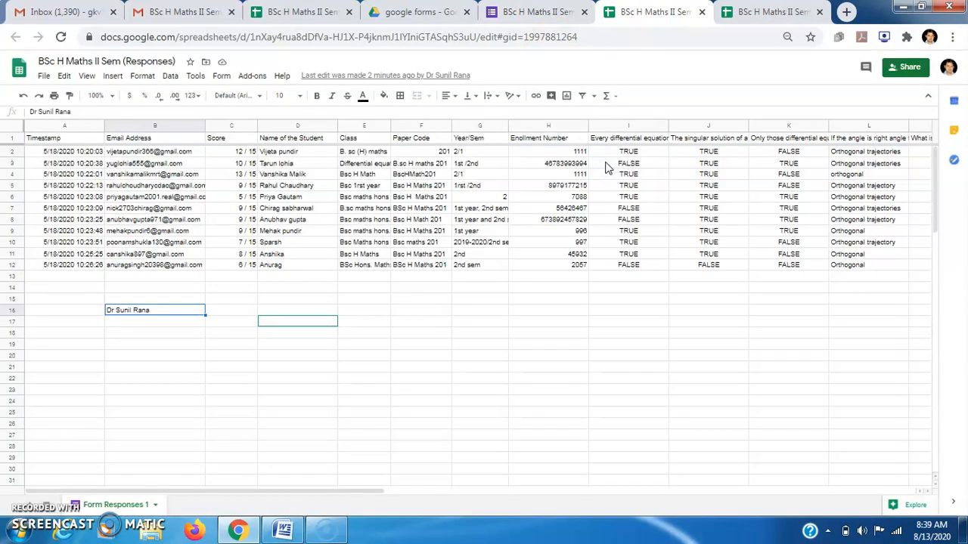
click(900, 74)
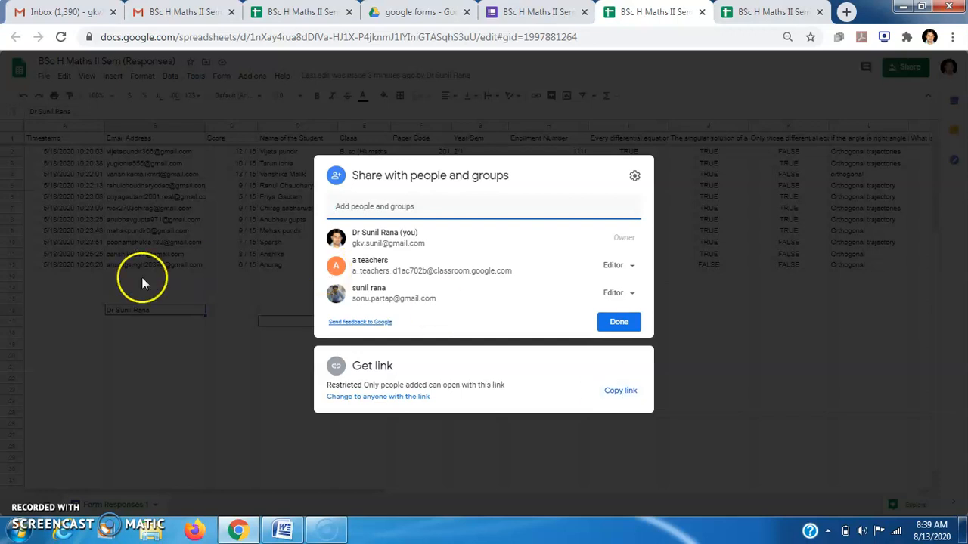
click(97, 288)
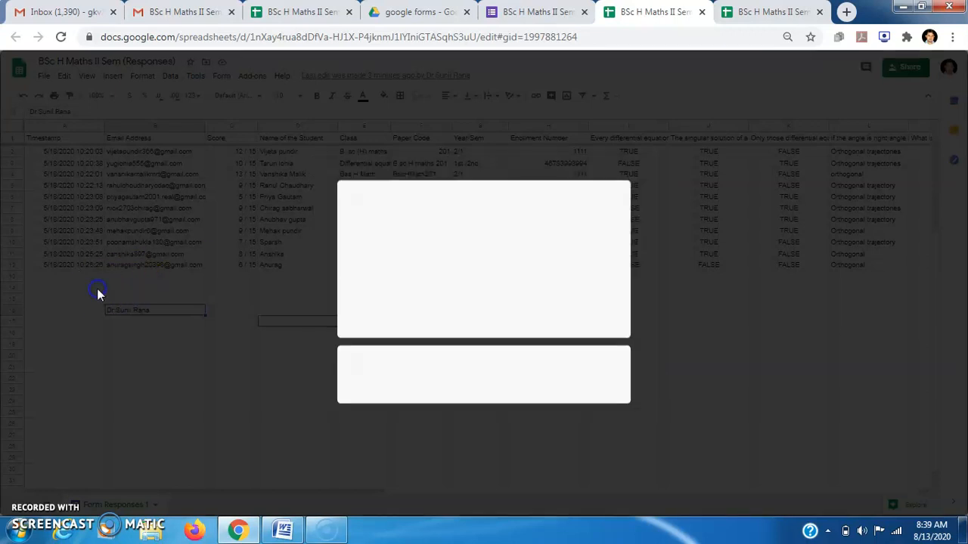